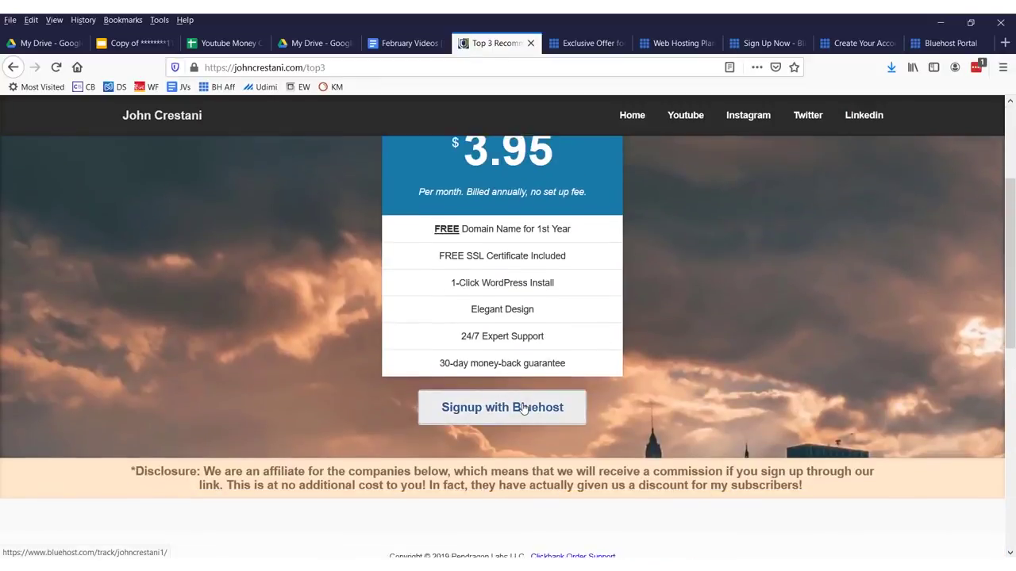
# Open the Bluehost sign-up offer and review its monthly starting price and free domain and site builder benefit.
pyautogui.click(520, 450)
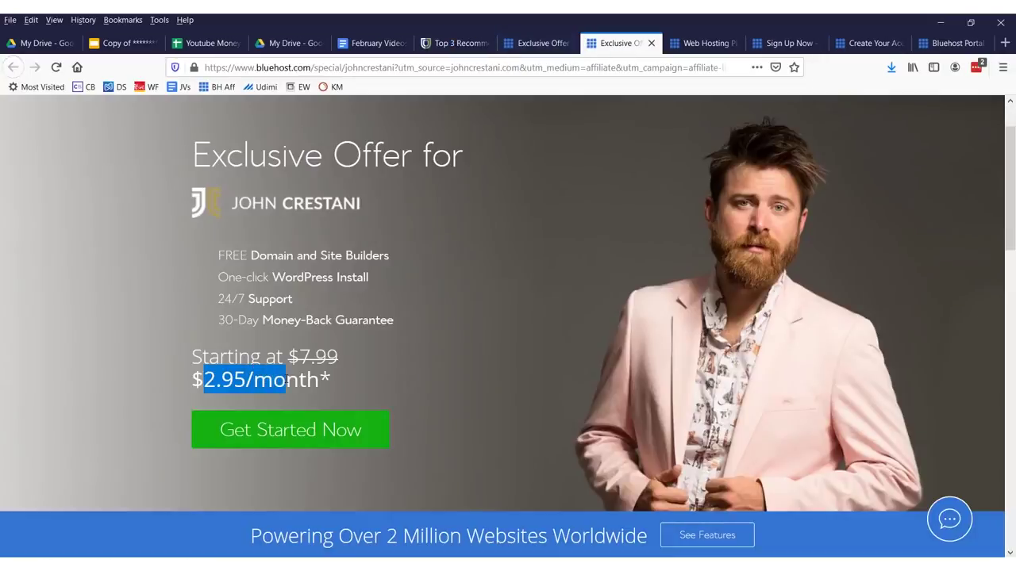
pyautogui.click(291, 381)
pyautogui.moveTo(222, 255); pyautogui.dragTo(447, 288)
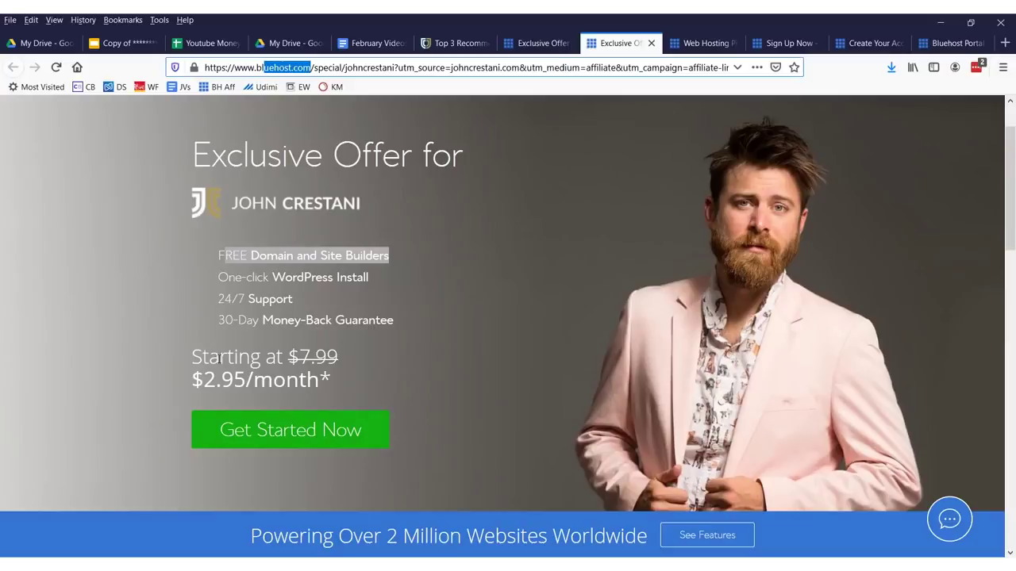
pyautogui.click(219, 359)
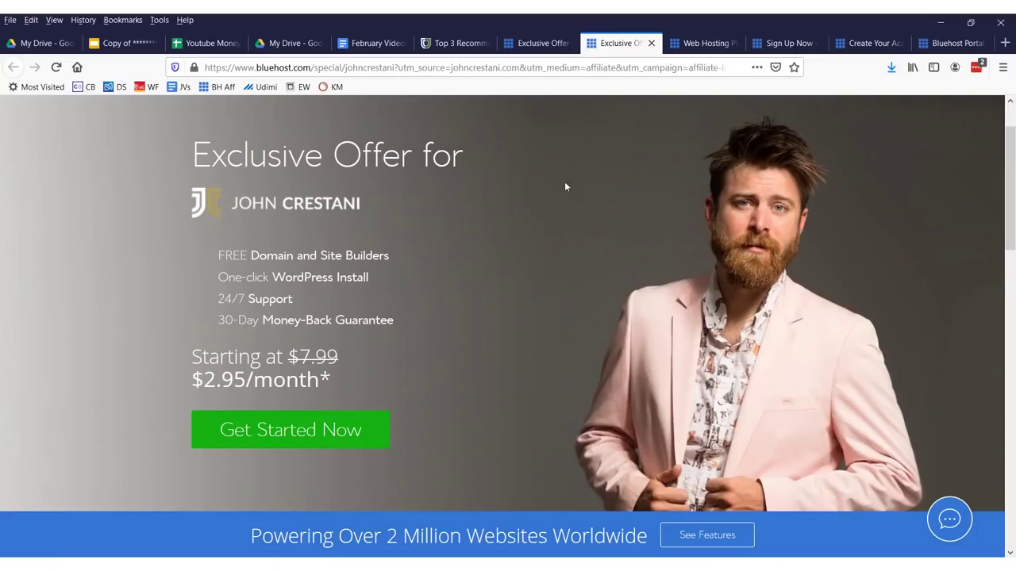
# Show the web hosting plans and compare the features of basic, plus and choice plus.
pyautogui.click(700, 43)
pyautogui.scroll(-3, 365, 284)
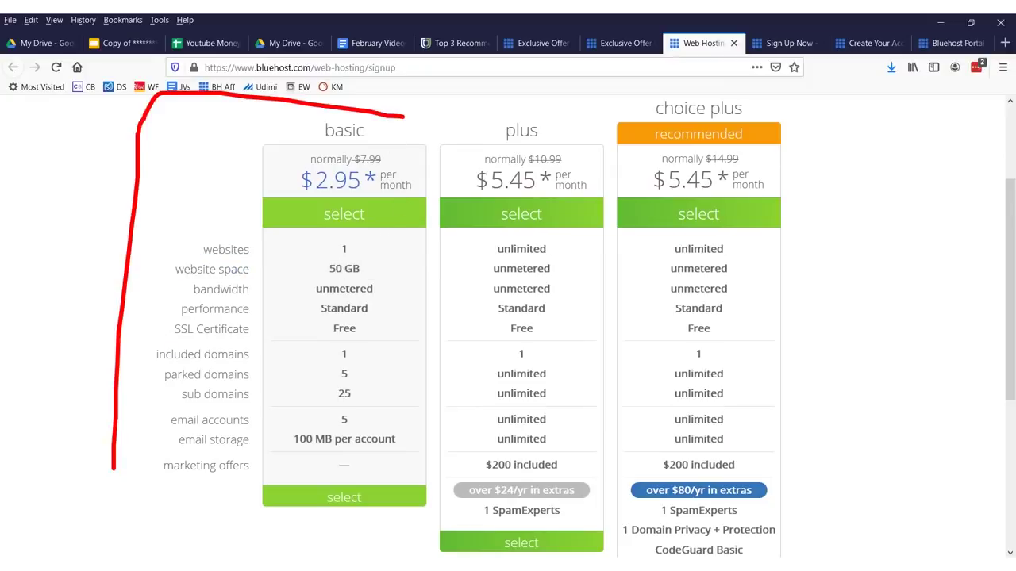
pyautogui.scroll(-6, 389, 370)
# Try ilovehedgehogs.com as the new domain, and submit ilovehedgehogsdoyou.com in its place.
pyautogui.click(794, 43)
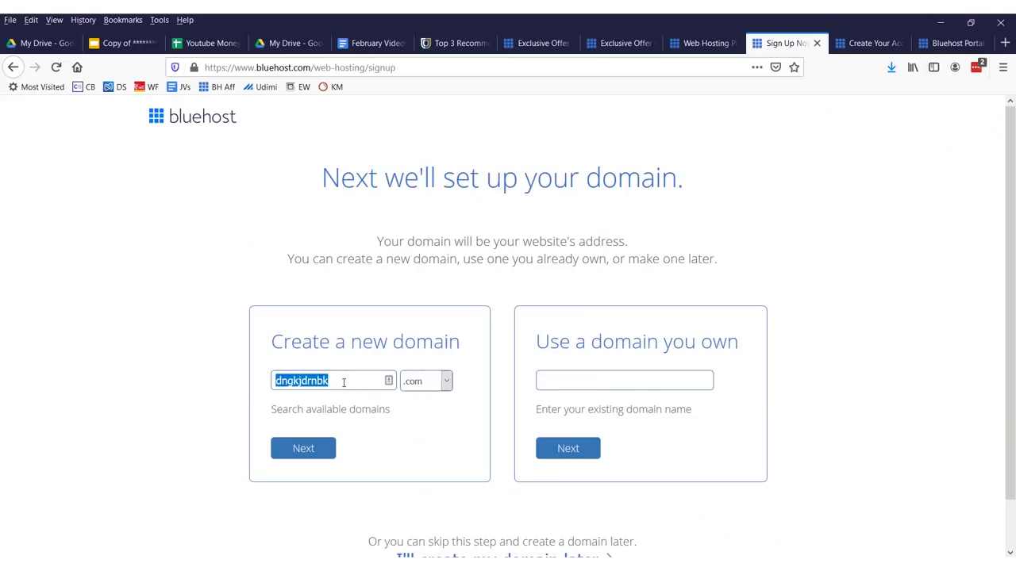
pyautogui.write('ilovehedgehogs')
pyautogui.click(310, 453)
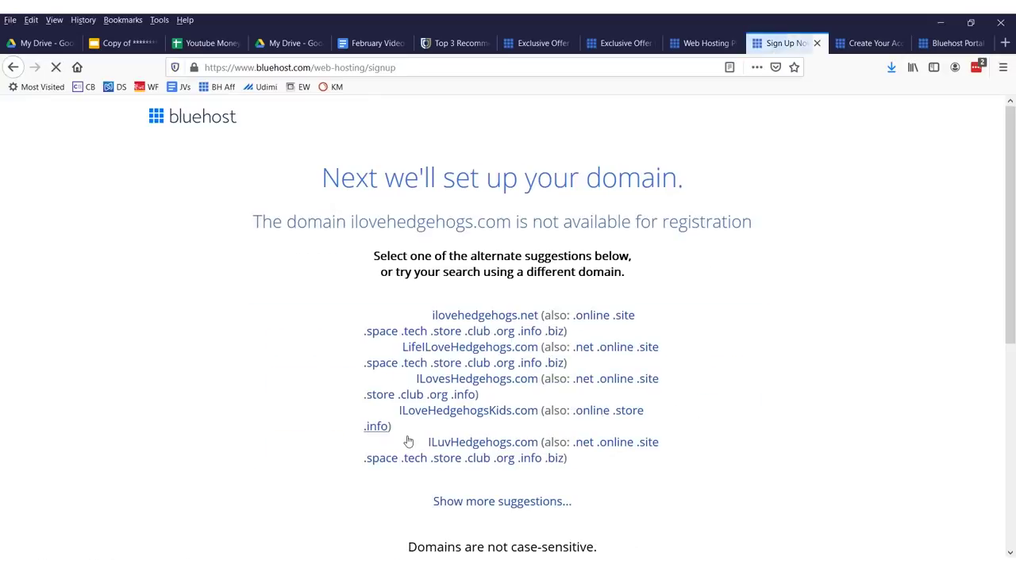
pyautogui.click(14, 68)
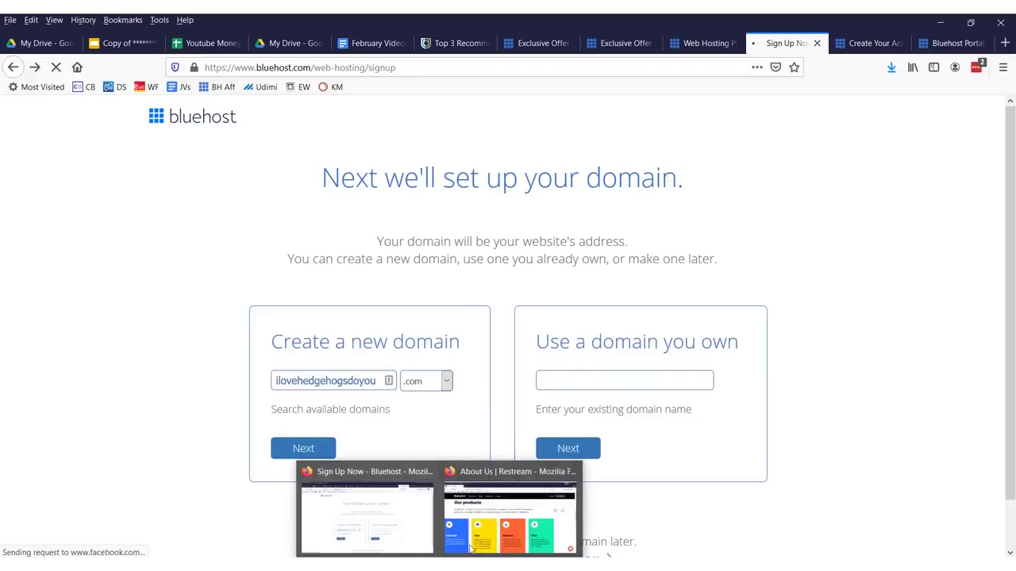
pyautogui.moveTo(299, 248); pyautogui.dragTo(653, 331)
# Review the Account Information fields required on the hosting sign-up form.
pyautogui.scroll(-3, 548, 324)
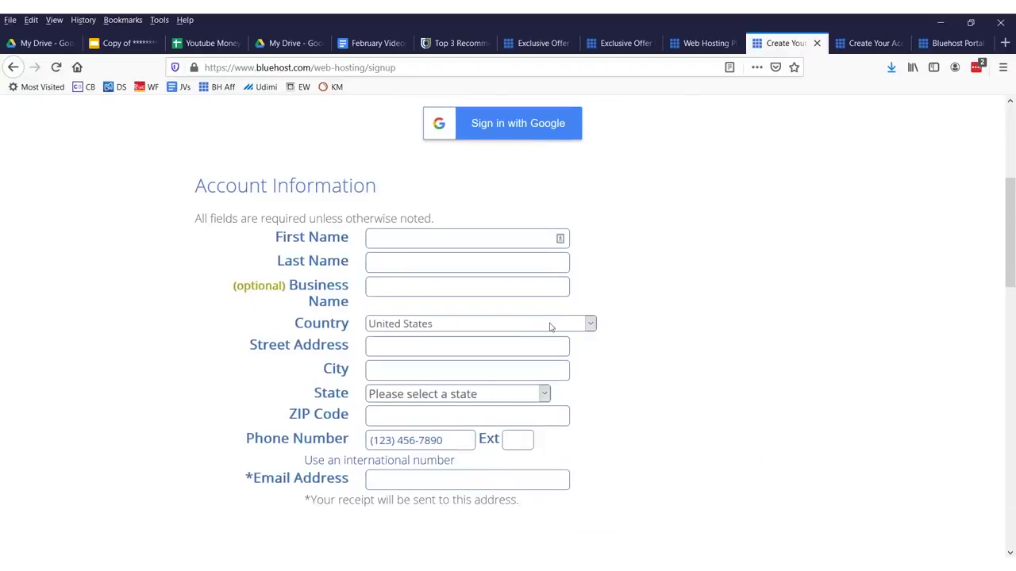
pyautogui.scroll(3, 638, 297)
pyautogui.scroll(-4, 490, 359)
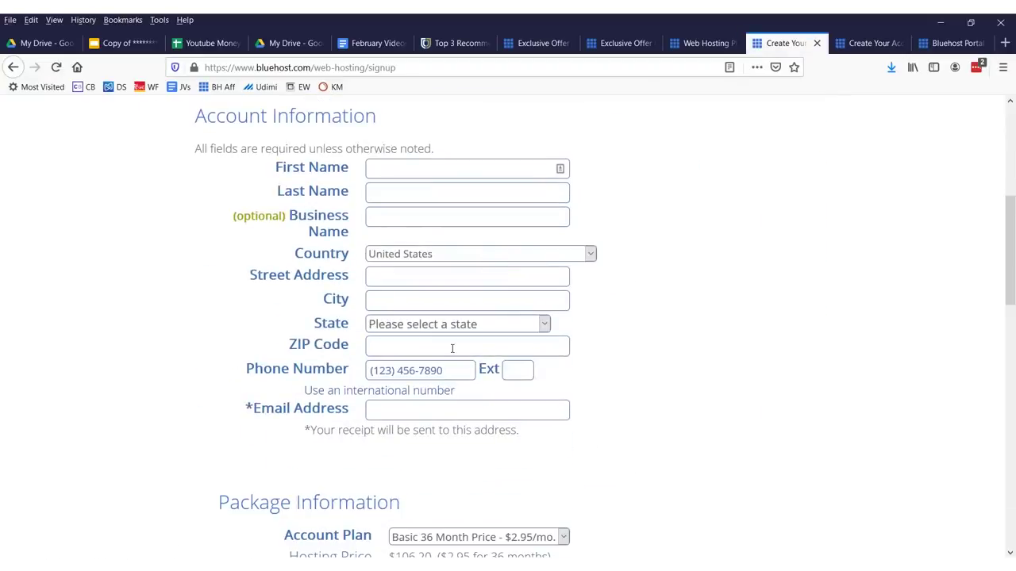
pyautogui.moveTo(392, 166); pyautogui.dragTo(453, 211)
pyautogui.click(629, 260)
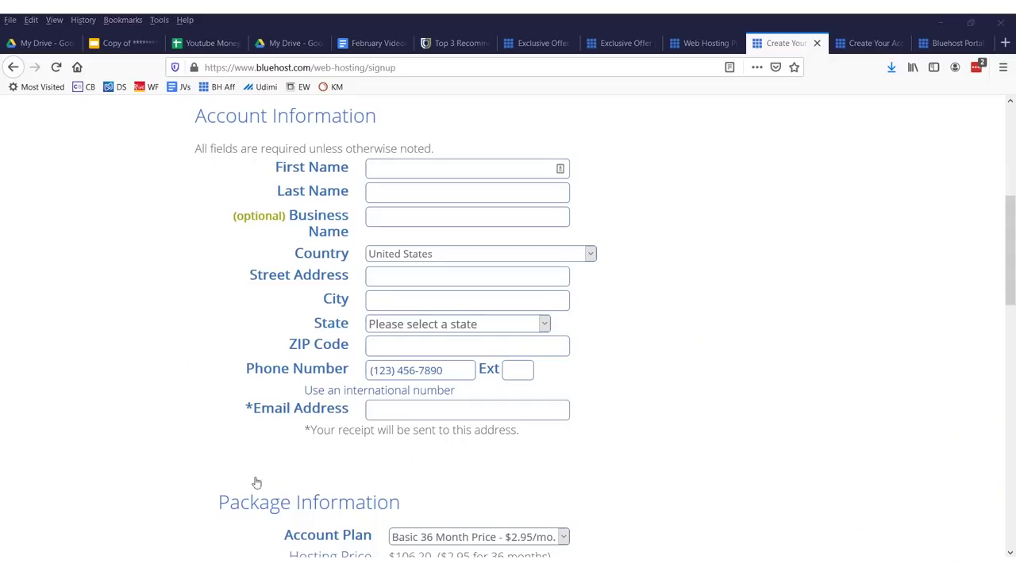
# Set the account plan to Basic 36 Month Price and keep only Domain Privacy + Protection among the package extras.
pyautogui.scroll(-5, 596, 415)
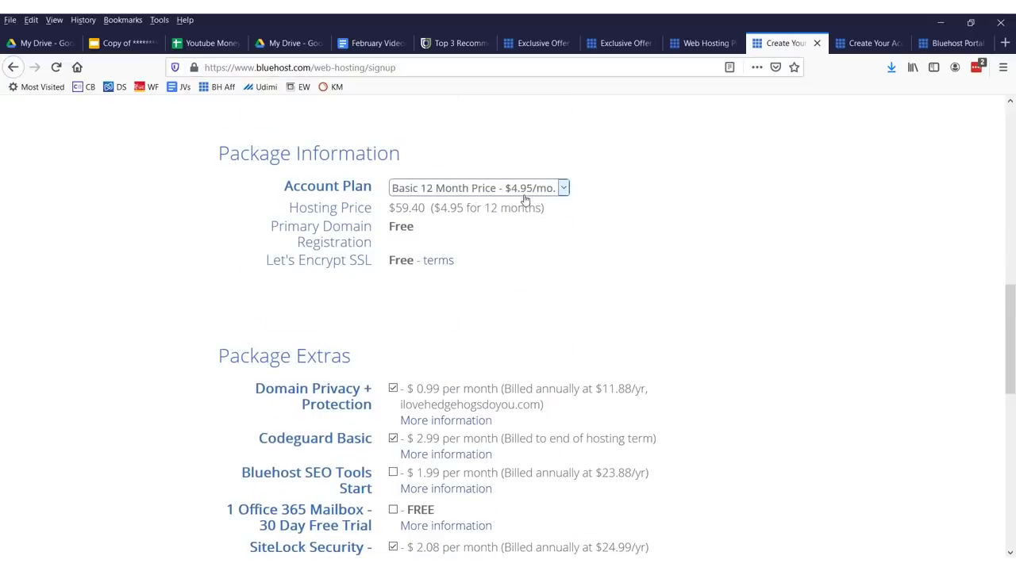
pyautogui.click(524, 190)
pyautogui.press('Escape')
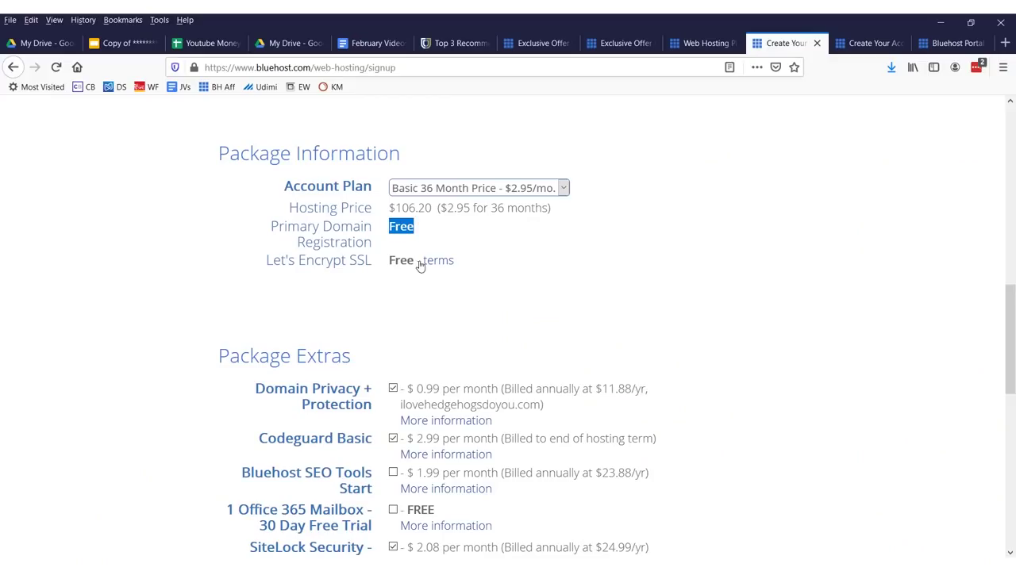
pyautogui.scroll(-3, 251, 171)
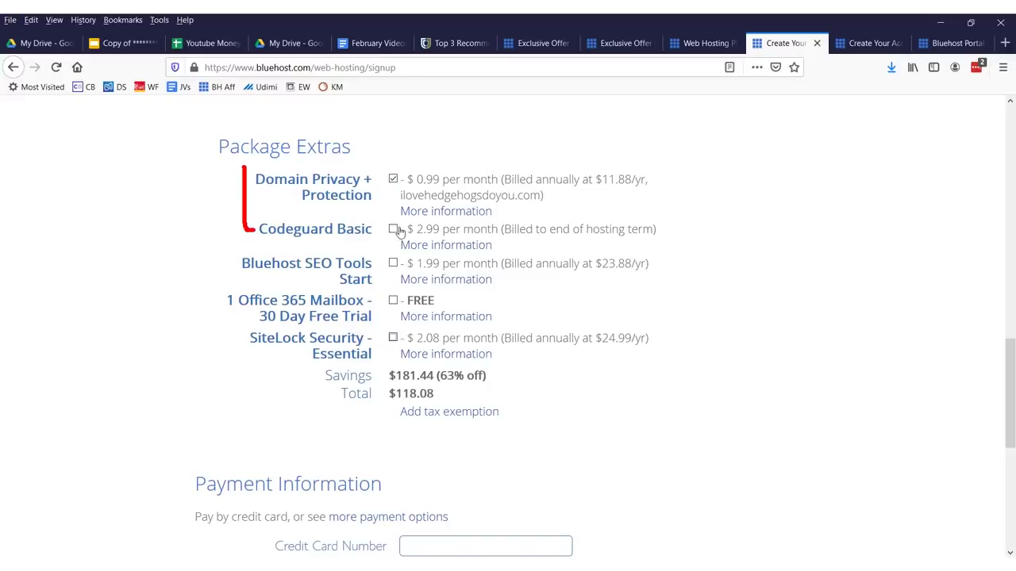
# Review the payment information fields and the terms agreement at the end of the sign-up form.
pyautogui.scroll(-4, 482, 268)
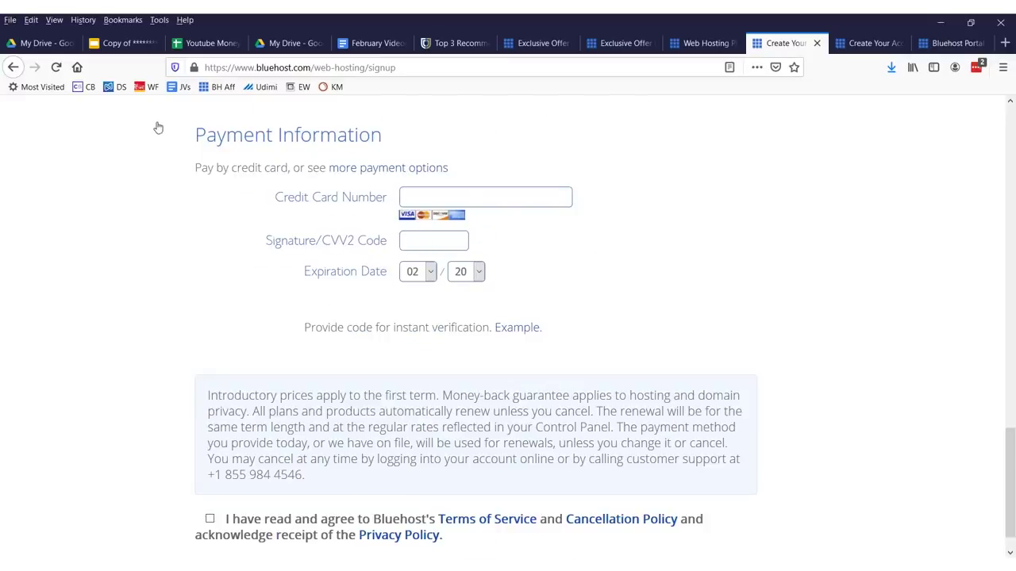
pyautogui.moveTo(169, 297)
pyautogui.mouseDown()
pyautogui.moveTo(796, 383)
pyautogui.moveTo(2, 87)
pyautogui.mouseUp()
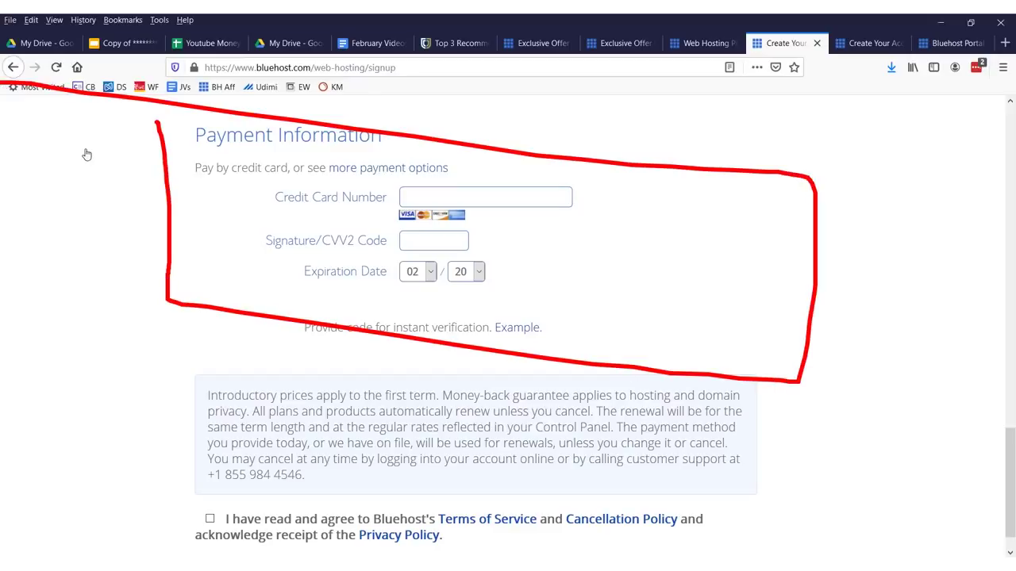
pyautogui.press('Escape')
pyautogui.scroll(-1, 291, 230)
pyautogui.moveTo(232, 458); pyautogui.dragTo(197, 490)
pyautogui.moveTo(123, 464)
pyautogui.mouseDown()
pyautogui.moveTo(169, 522)
pyautogui.moveTo(88, 197)
pyautogui.mouseUp()
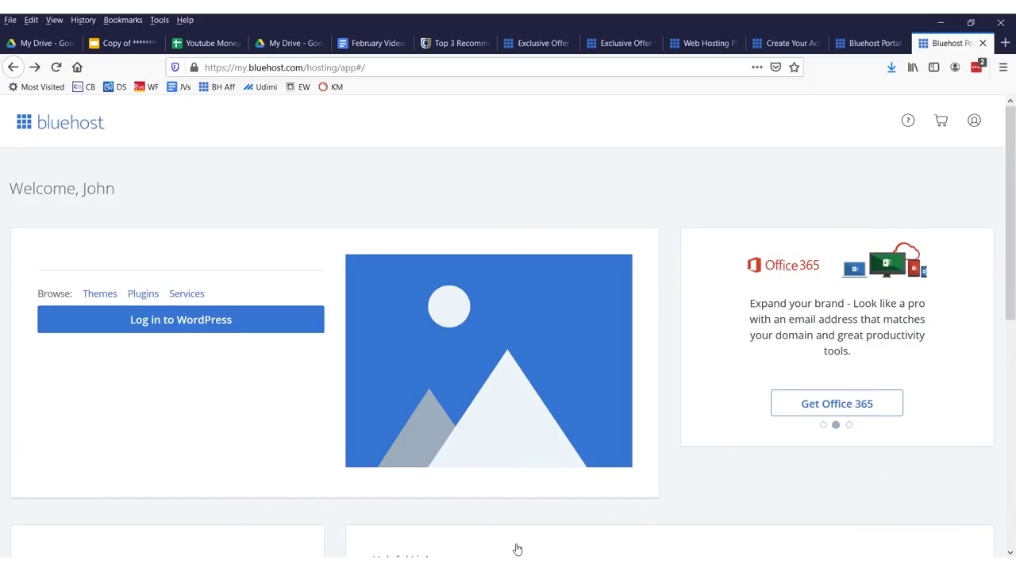
# Look through the Bluehost portal home page and open My Sites from the WordPress helpful links.
pyautogui.scroll(-4, 415, 261)
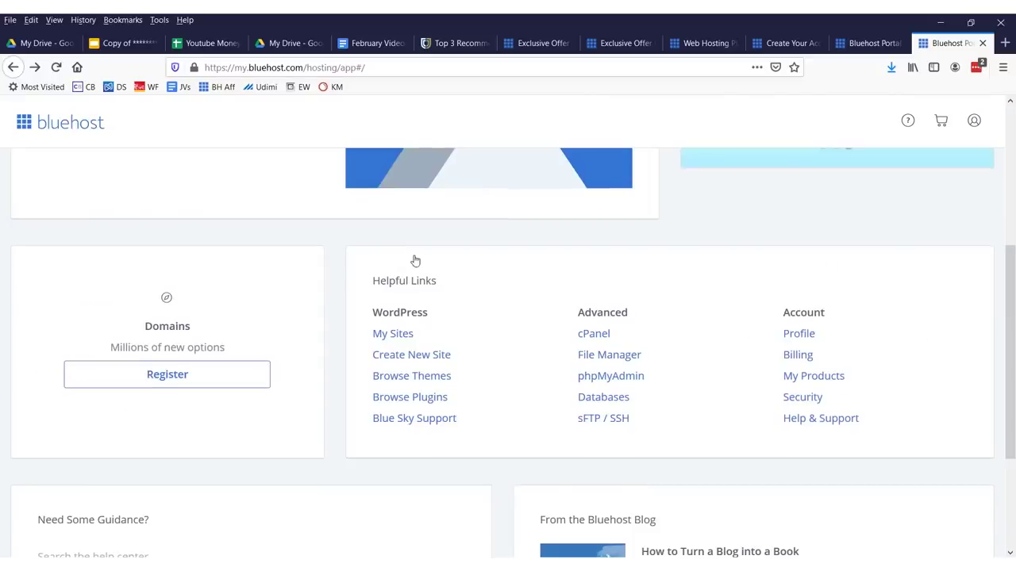
pyautogui.scroll(4, 417, 256)
pyautogui.scroll(-5, 415, 196)
pyautogui.scroll(1, 426, 250)
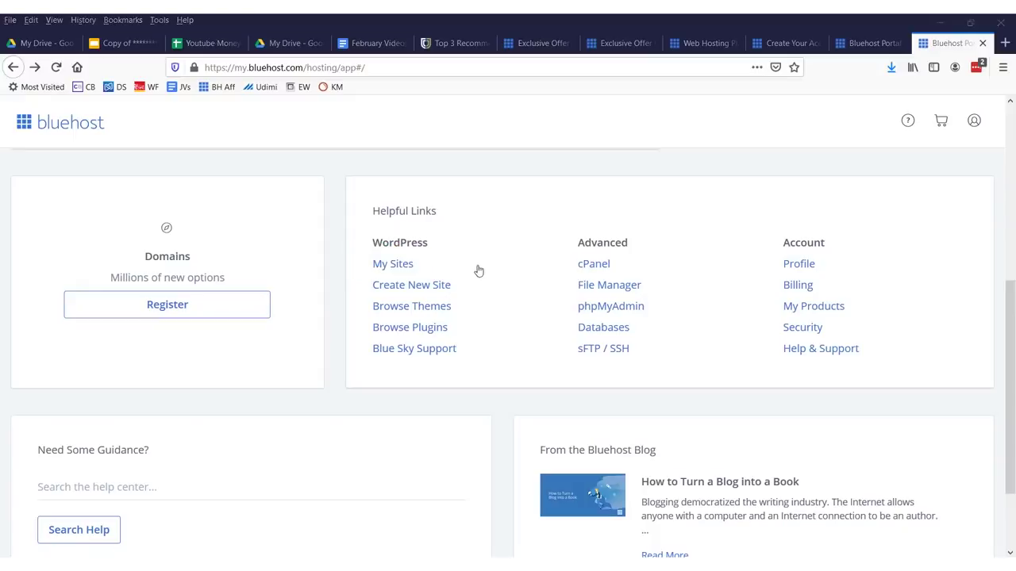
pyautogui.click(377, 264)
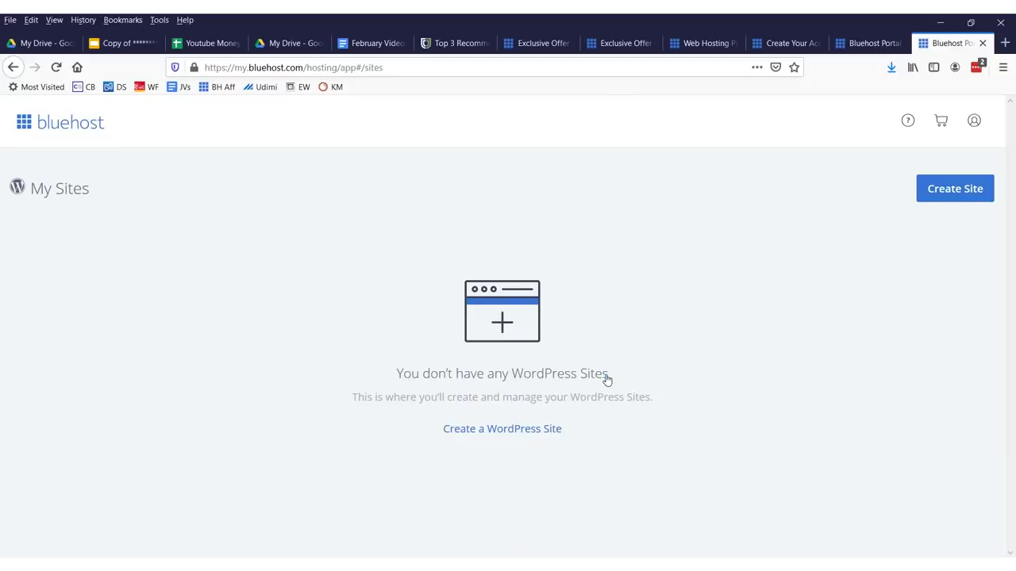
# Start creating a new site and compare the WordPress and WebsiteBuilder options.
pyautogui.moveTo(119, 256); pyautogui.dragTo(887, 198)
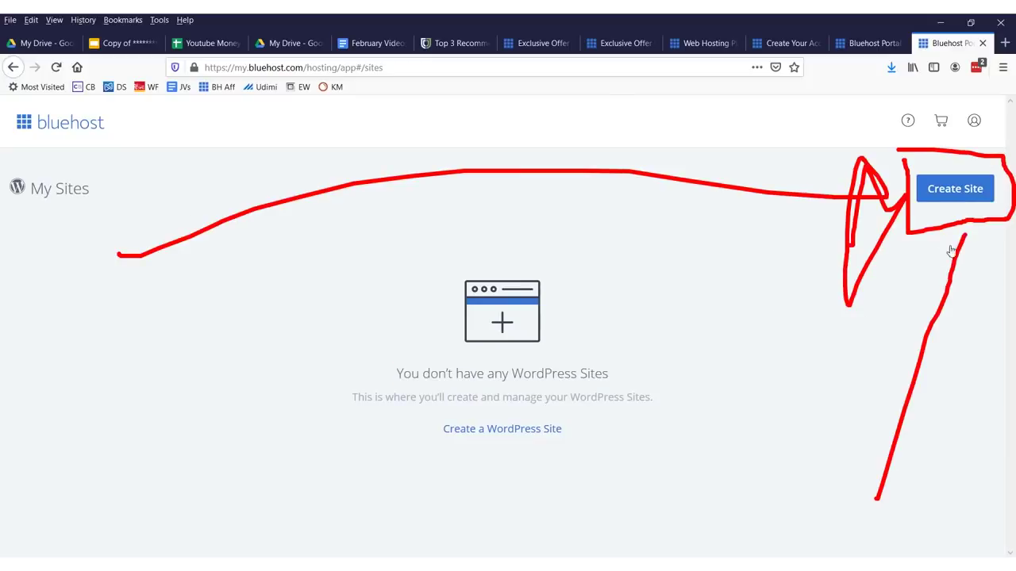
pyautogui.click(942, 197)
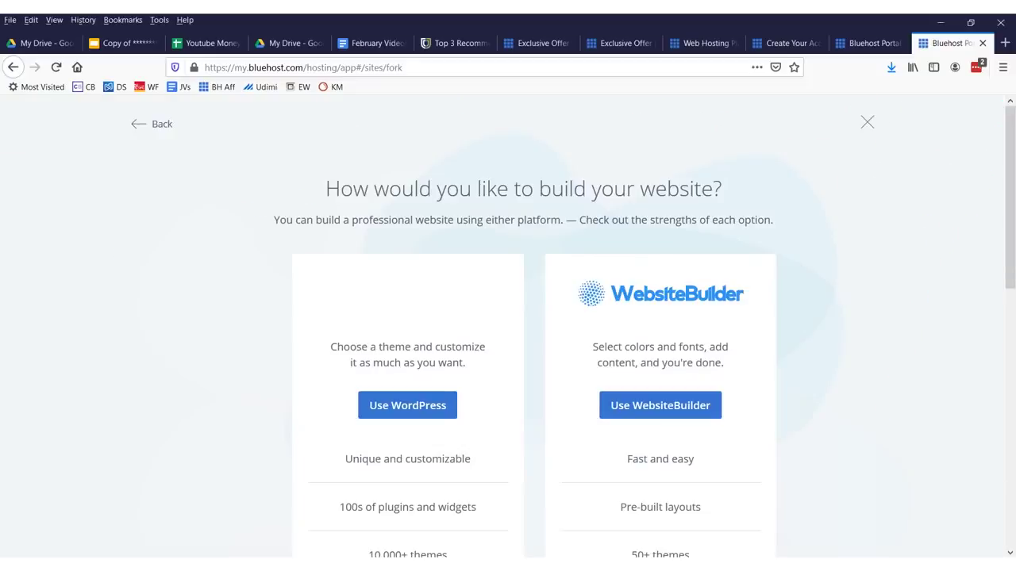
pyautogui.scroll(-3, 569, 349)
pyautogui.scroll(3, 572, 390)
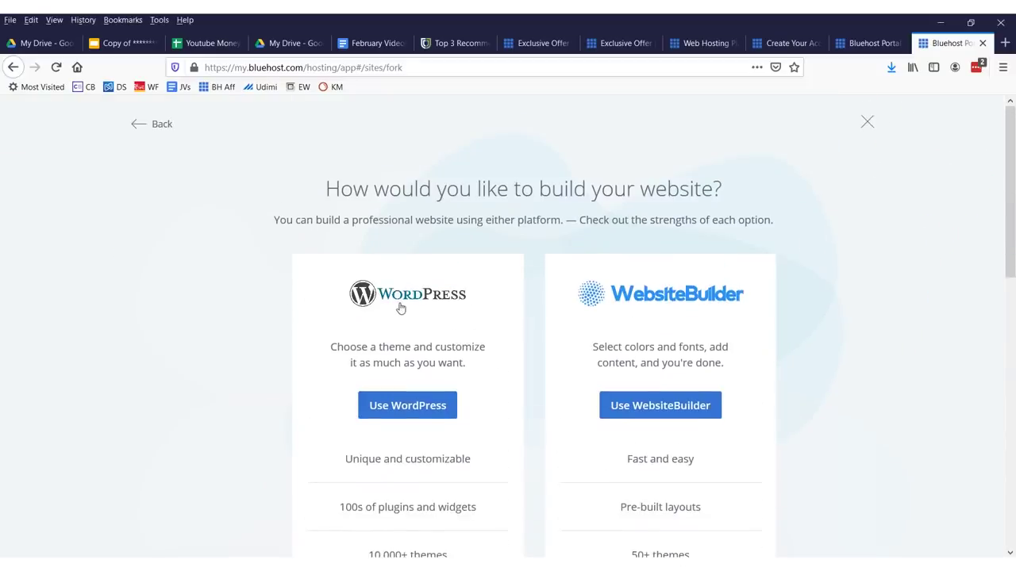
# Choose WordPress as the platform for building the new website.
pyautogui.moveTo(252, 229); pyautogui.dragTo(261, 242)
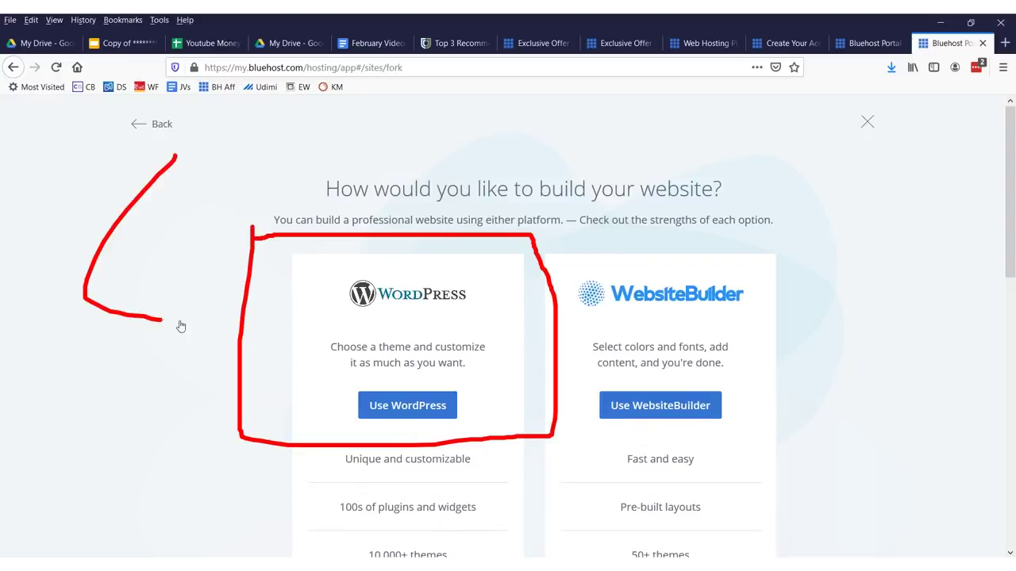
pyautogui.moveTo(181, 326); pyautogui.dragTo(186, 349)
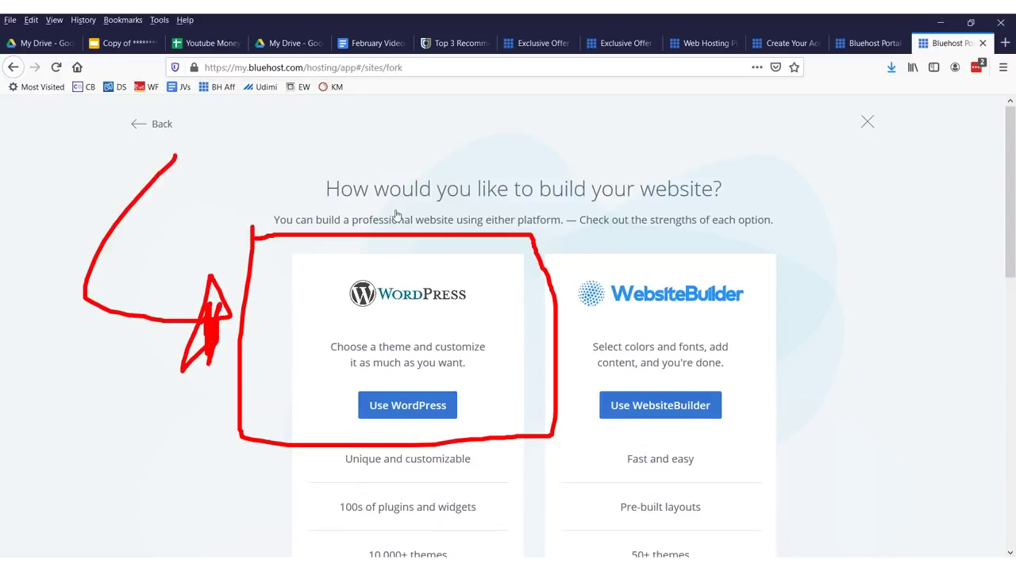
pyautogui.moveTo(548, 122)
pyautogui.mouseDown()
pyautogui.moveTo(601, 322)
pyautogui.moveTo(591, 285)
pyautogui.moveTo(623, 270)
pyautogui.moveTo(610, 332)
pyautogui.moveTo(749, 325)
pyautogui.moveTo(547, 265)
pyautogui.moveTo(715, 311)
pyautogui.mouseUp()
pyautogui.press('e')
pyautogui.moveTo(577, 255)
pyautogui.mouseDown()
pyautogui.moveTo(659, 306)
pyautogui.moveTo(627, 199)
pyautogui.moveTo(595, 342)
pyautogui.mouseUp()
pyautogui.press('e')
pyautogui.moveTo(337, 381)
pyautogui.mouseDown()
pyautogui.moveTo(440, 458)
pyautogui.moveTo(374, 476)
pyautogui.moveTo(528, 449)
pyautogui.mouseUp()
pyautogui.press('e')
pyautogui.scroll(-3, 453, 415)
pyautogui.moveTo(453, 403)
pyautogui.mouseDown()
pyautogui.moveTo(362, 397)
pyautogui.moveTo(473, 420)
pyautogui.moveTo(356, 437)
pyautogui.moveTo(365, 408)
pyautogui.mouseUp()
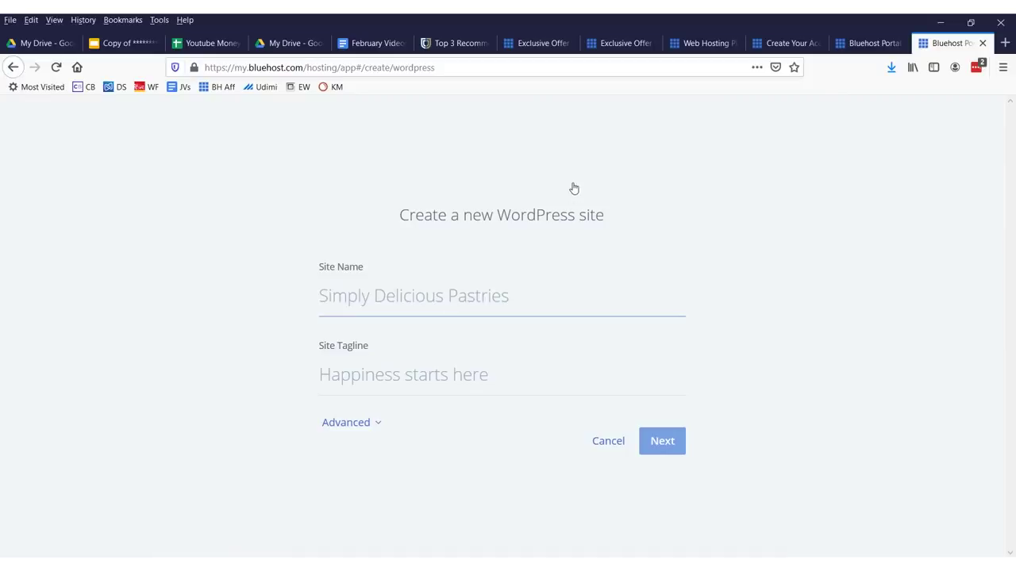
# Name the site "My Weight Loss Blog", set the tagline "Lose Weight and Drink Beer!" and continue to the domain choice.
pyautogui.write('My')
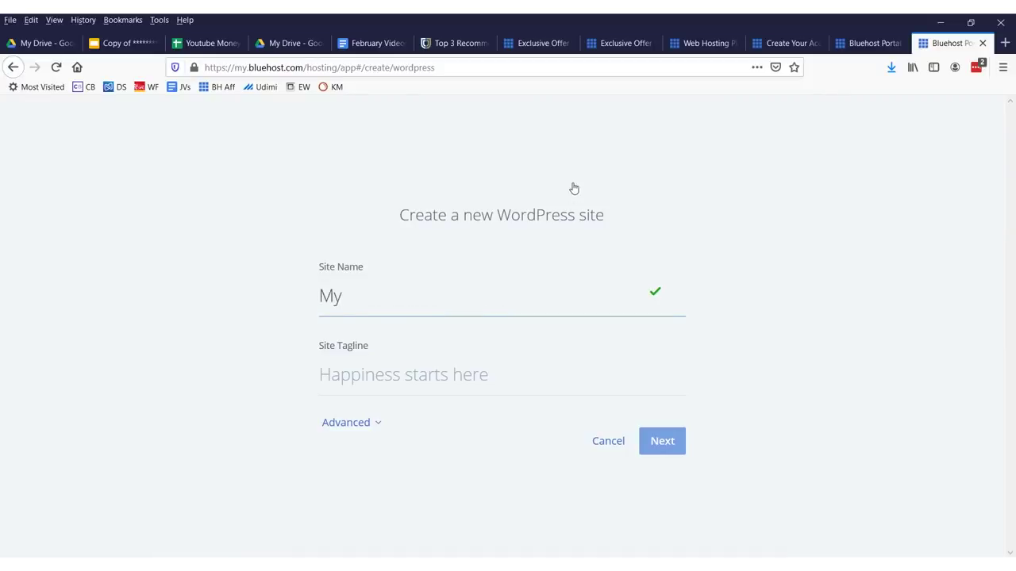
pyautogui.write(' Weight ')
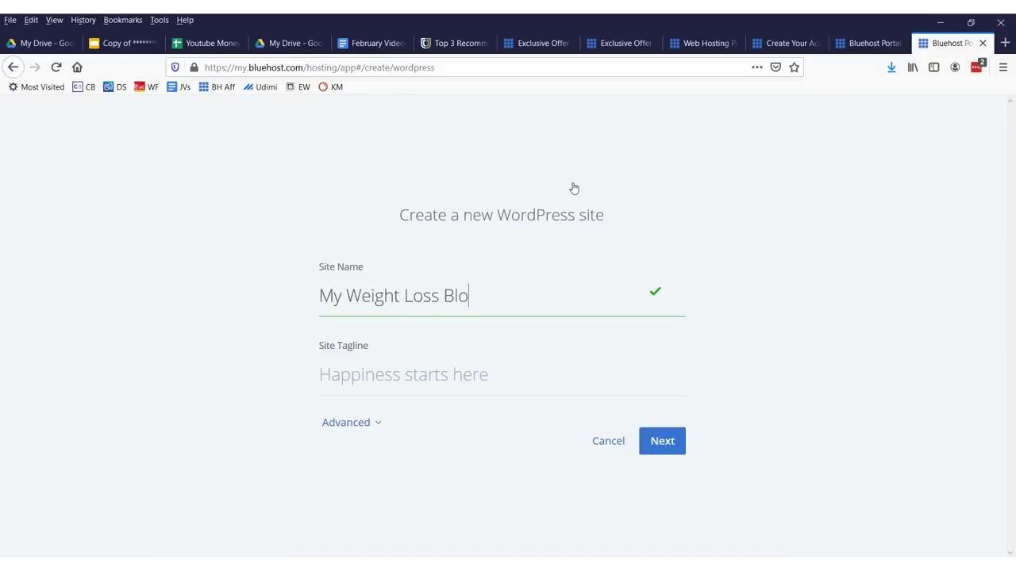
pyautogui.write('Lose W')
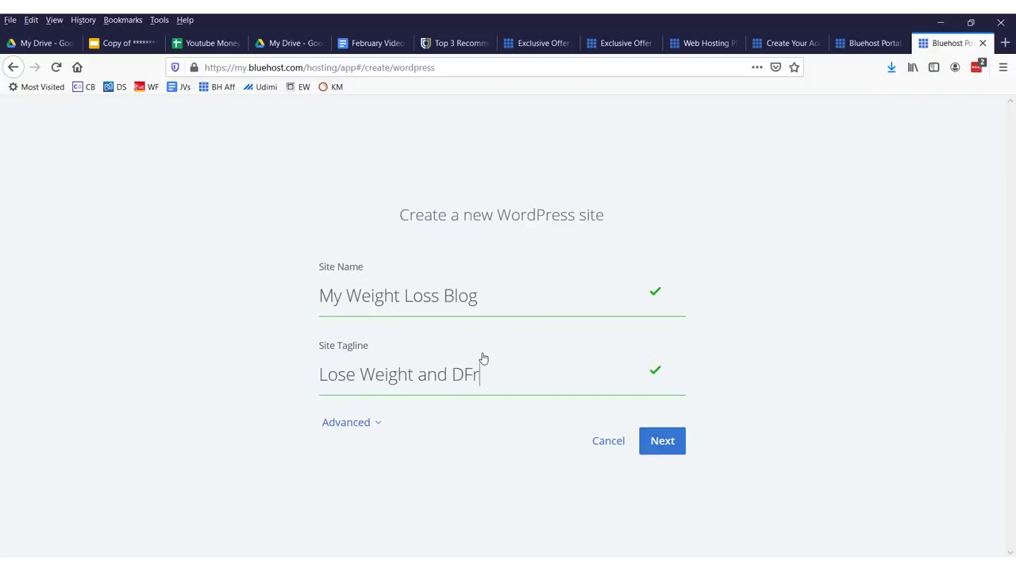
pyautogui.write('eight and Drink Beer!')
pyautogui.moveTo(623, 408)
pyautogui.mouseDown()
pyautogui.moveTo(658, 484)
pyautogui.moveTo(760, 481)
pyautogui.mouseUp()
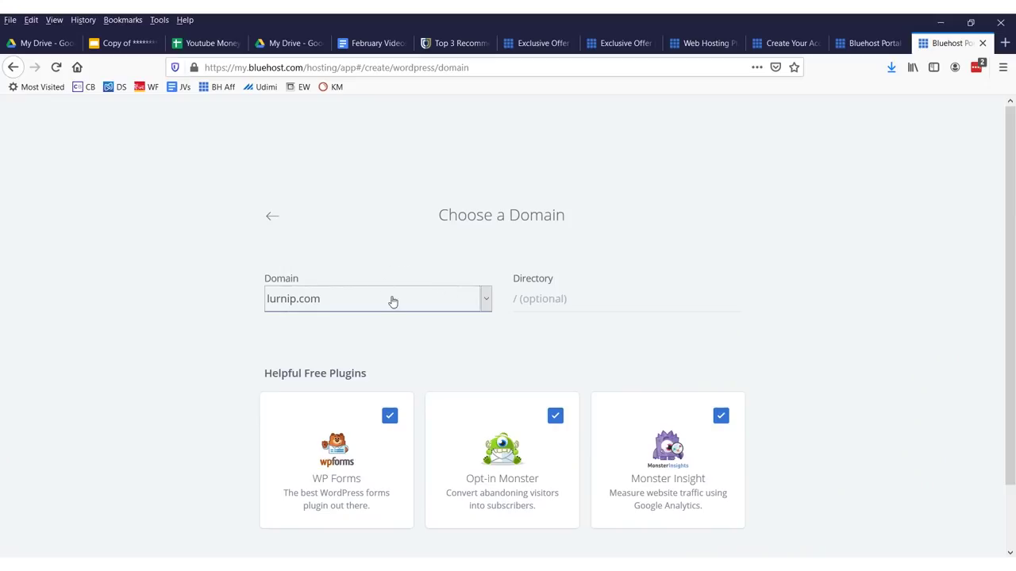
# Select lurnip.com as the site's domain, keep the three suggested free plugins checked and install WordPress.
pyautogui.click(393, 302)
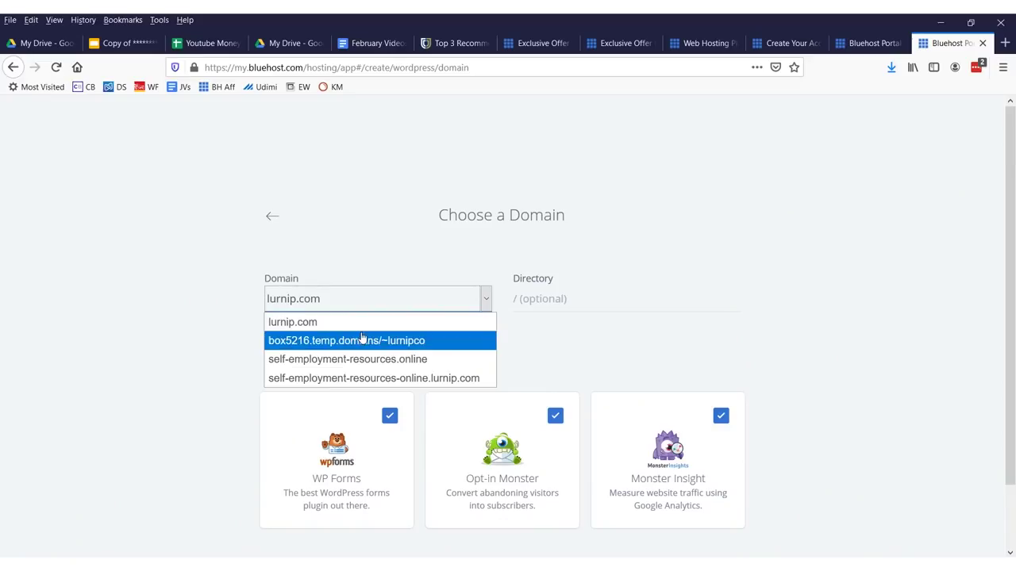
pyautogui.click(314, 323)
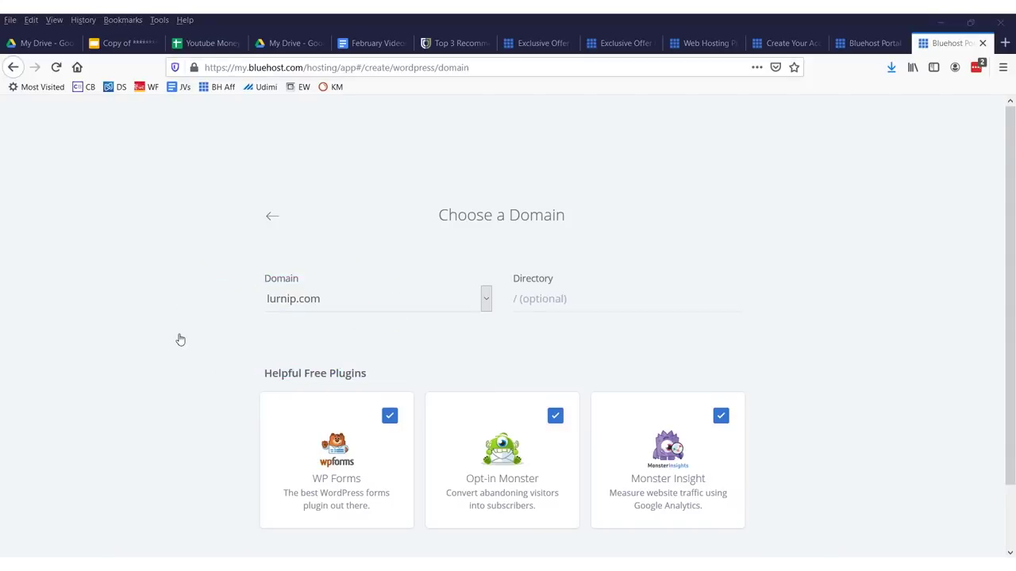
pyautogui.scroll(-2, 395, 347)
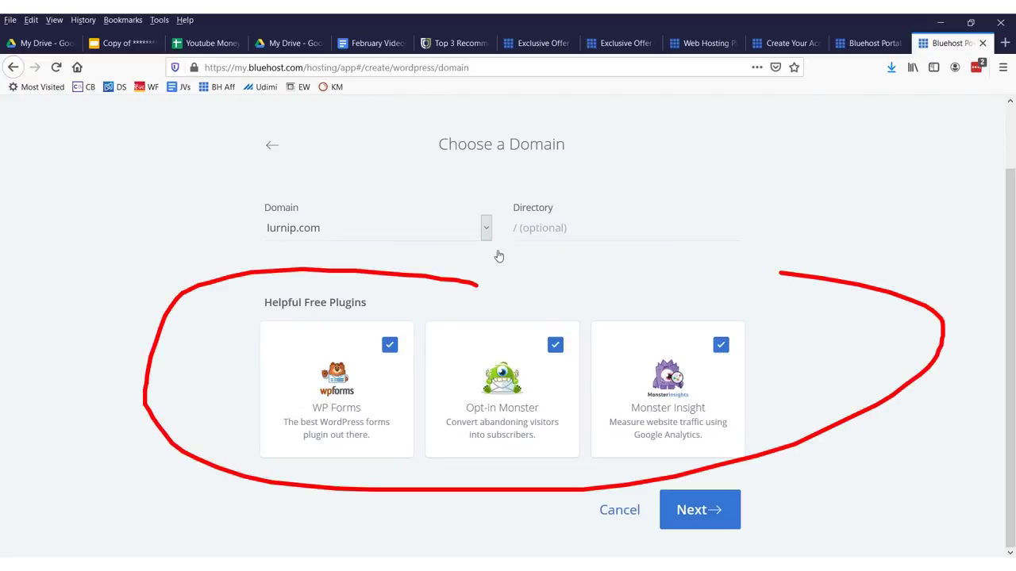
pyautogui.click(696, 517)
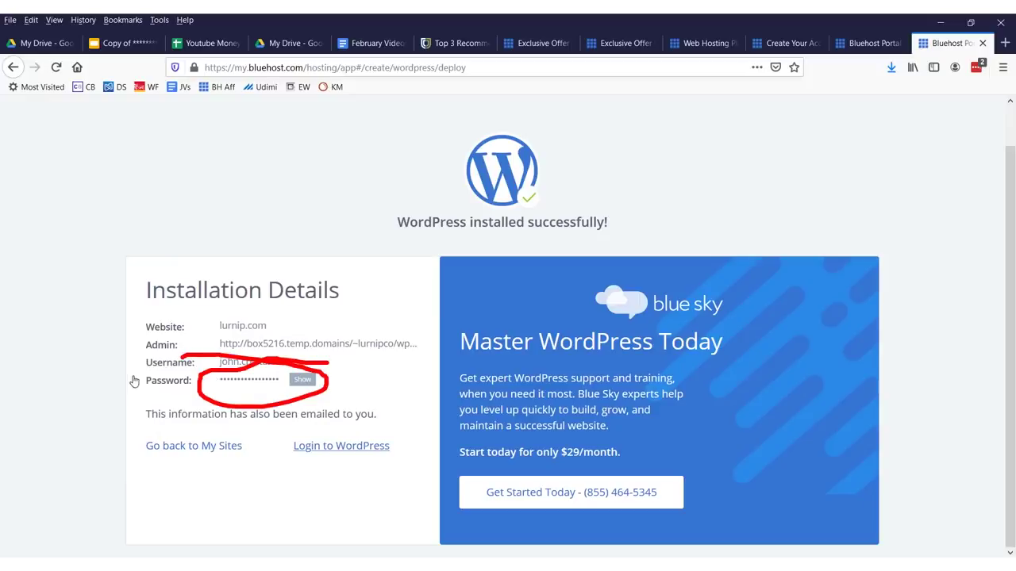
# Examine the installation details, including the WordPress username, the password field and the login link.
pyautogui.moveTo(149, 372); pyautogui.dragTo(290, 383)
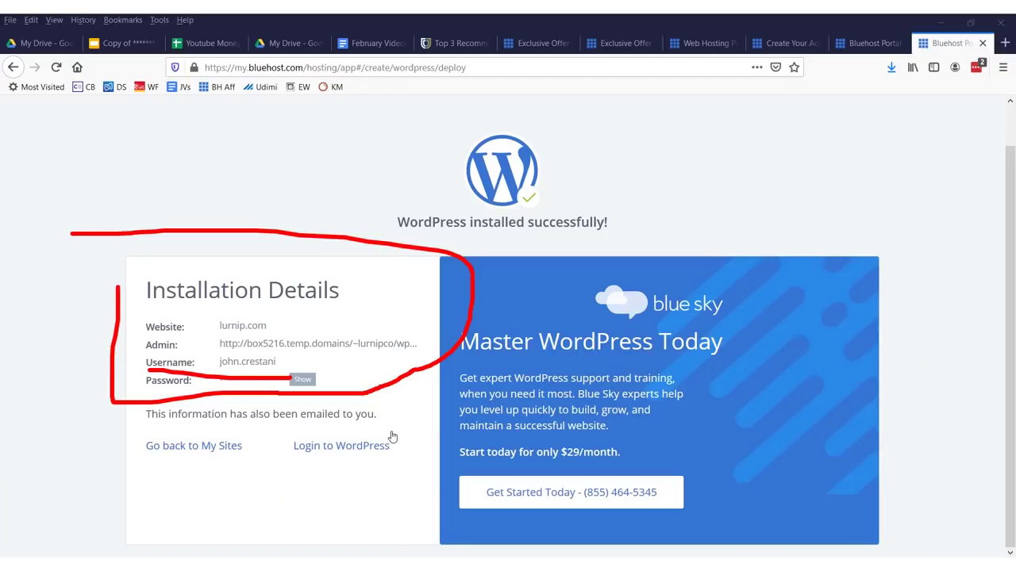
pyautogui.moveTo(287, 463); pyautogui.dragTo(333, 423)
pyautogui.moveTo(320, 335)
pyautogui.mouseDown()
pyautogui.moveTo(131, 388)
pyautogui.moveTo(51, 341)
pyautogui.moveTo(302, 297)
pyautogui.mouseUp()
pyautogui.press('Escape')
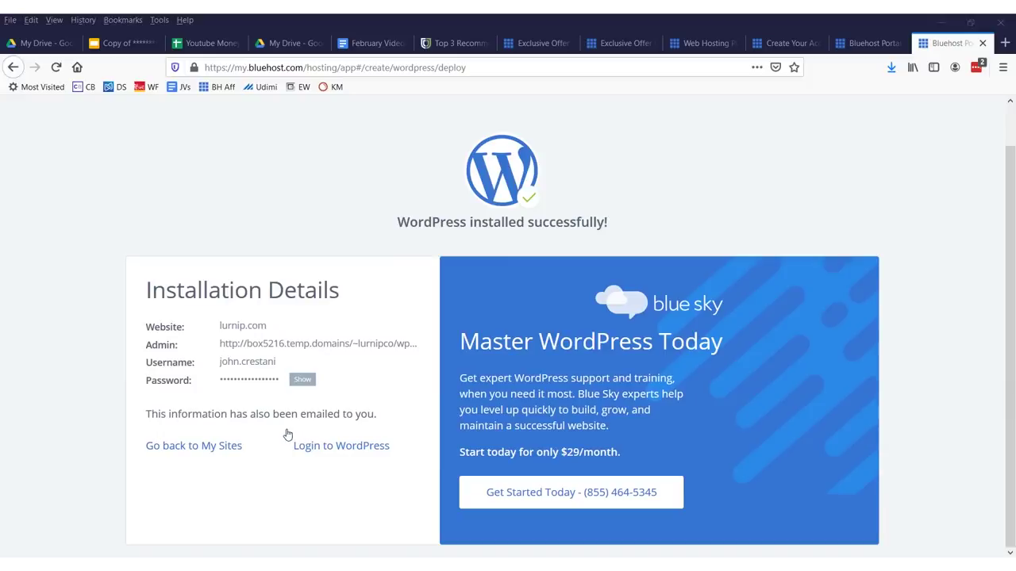
# Log in to the new WordPress site from the installation details.
pyautogui.moveTo(330, 475)
pyautogui.mouseDown()
pyautogui.moveTo(411, 431)
pyautogui.moveTo(289, 429)
pyautogui.mouseUp()
pyautogui.press('Escape')
pyautogui.click(365, 449)
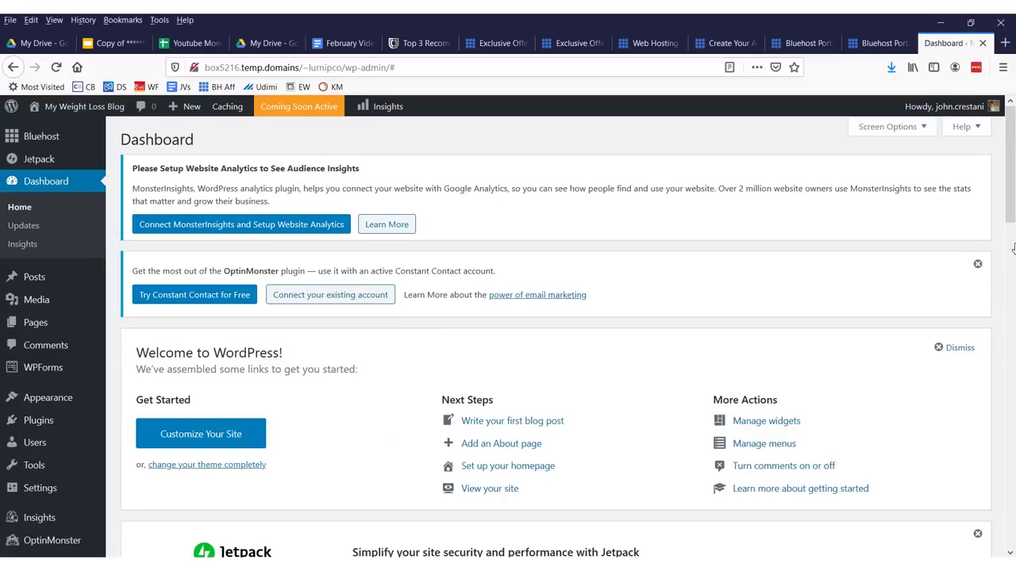
# Open the Themes page in the blog's appearance settings.
pyautogui.moveTo(45, 403)
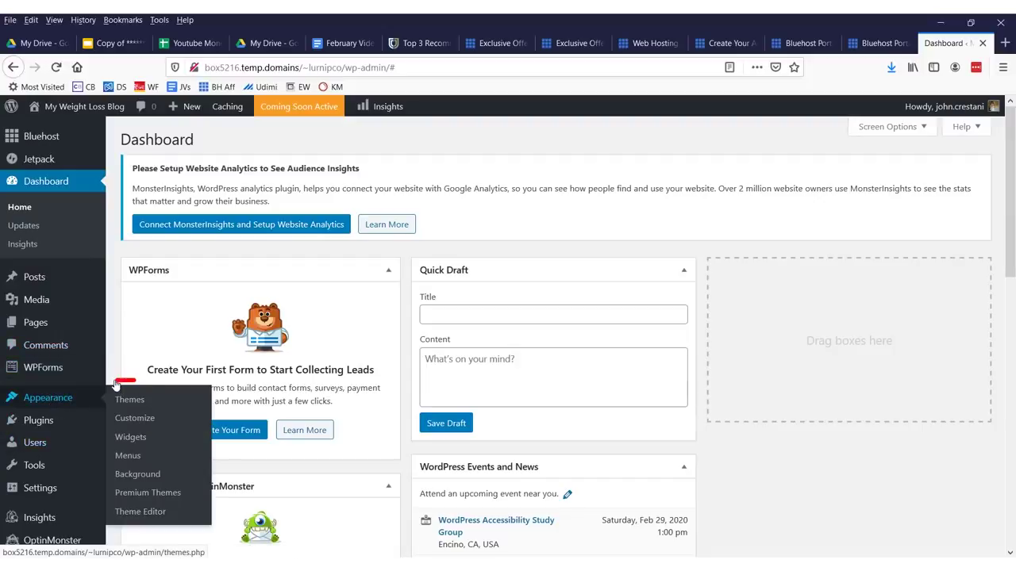
pyautogui.moveTo(110, 409); pyautogui.dragTo(116, 381)
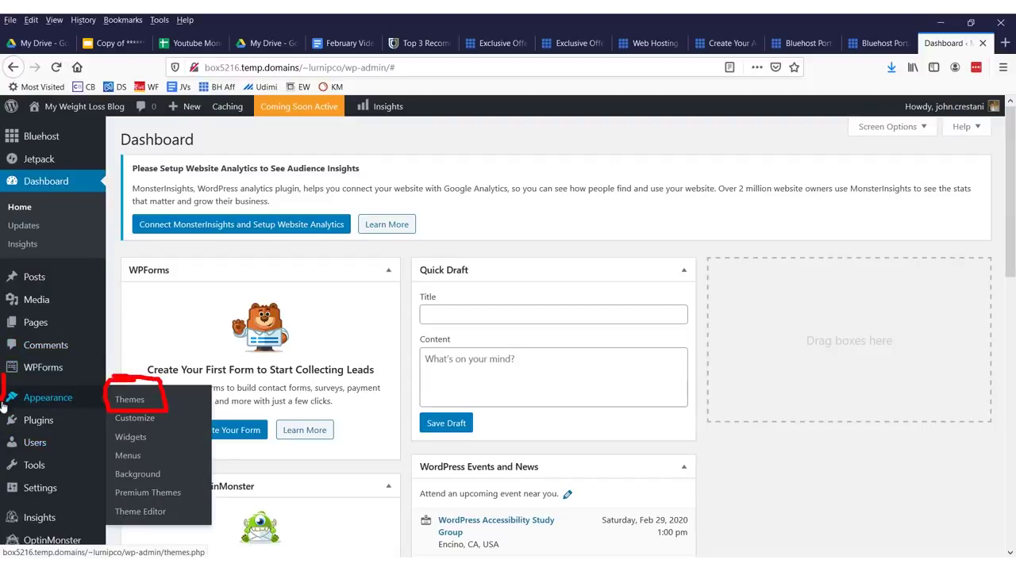
pyautogui.moveTo(3, 405); pyautogui.dragTo(105, 411)
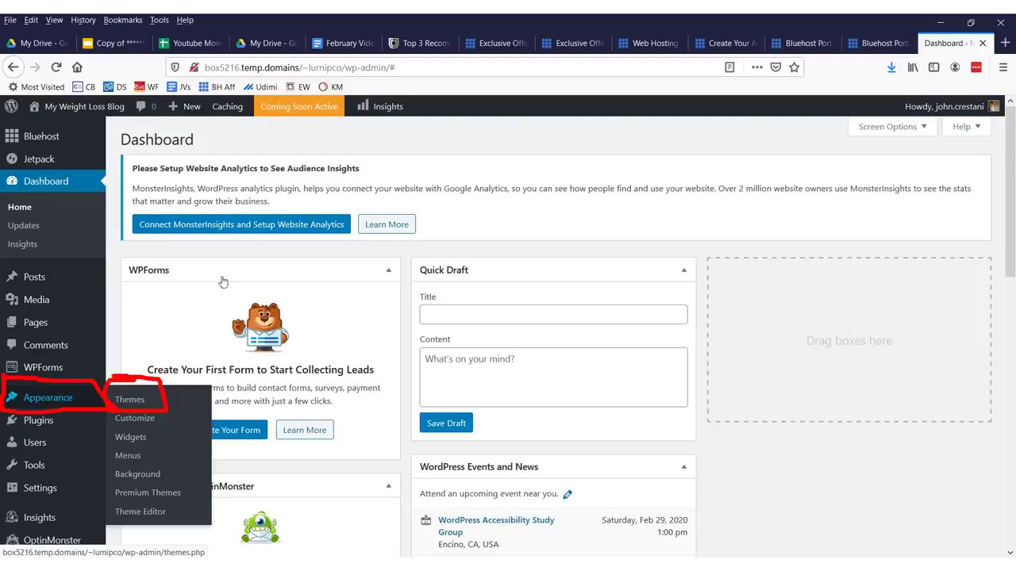
pyautogui.moveTo(88, 236); pyautogui.dragTo(200, 389)
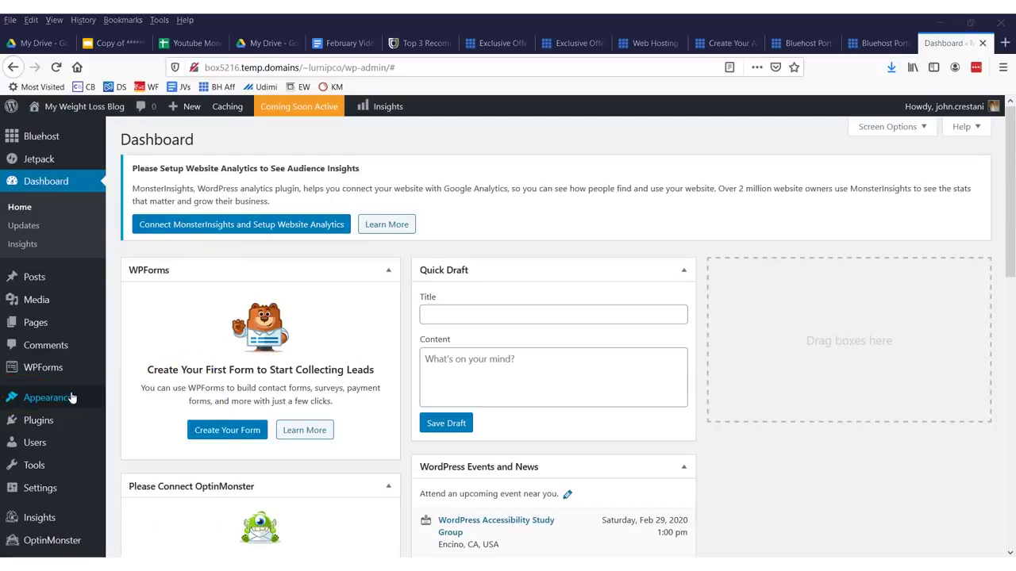
pyautogui.click(130, 399)
# Look through the installed themes and activate Twenty Seventeen.
pyautogui.scroll(-3, 485, 305)
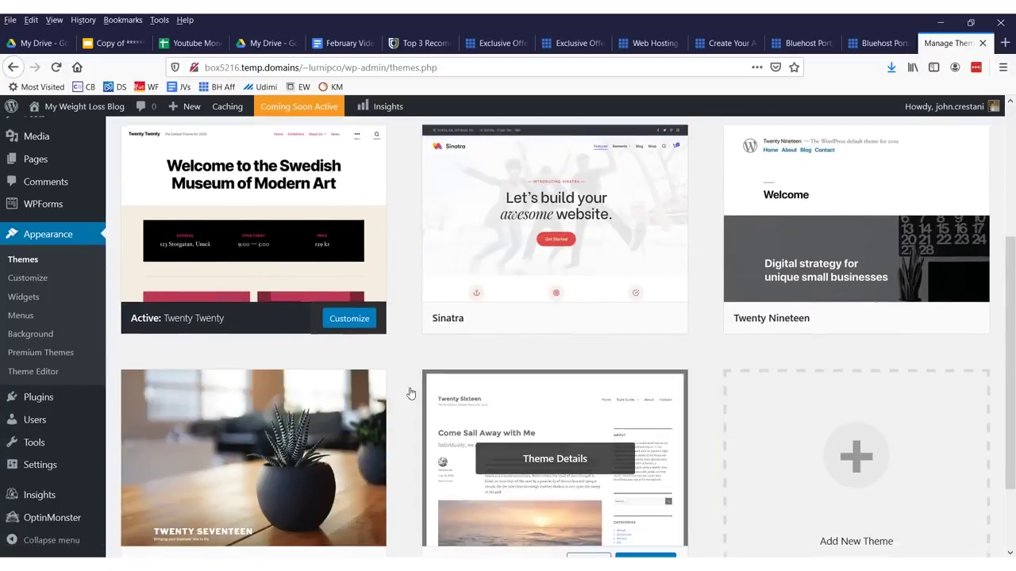
pyautogui.scroll(-2, 406, 391)
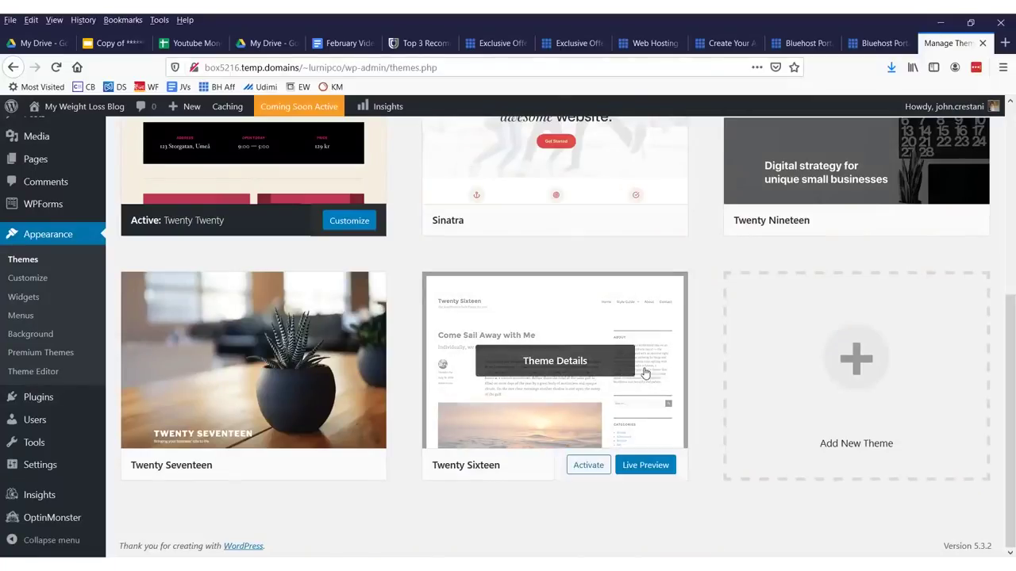
pyautogui.scroll(3, 555, 357)
pyautogui.scroll(-3, 272, 329)
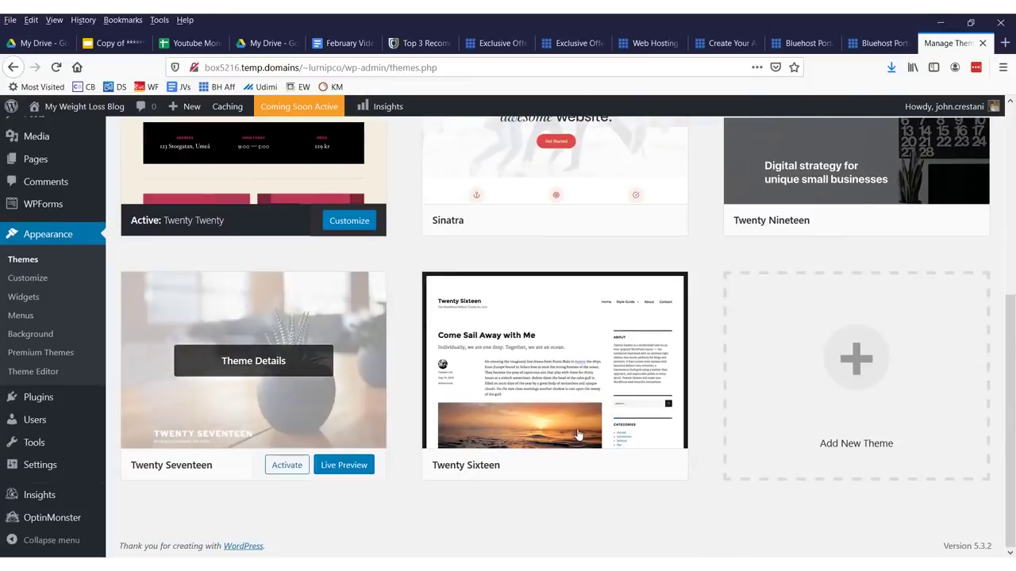
pyautogui.moveTo(291, 376)
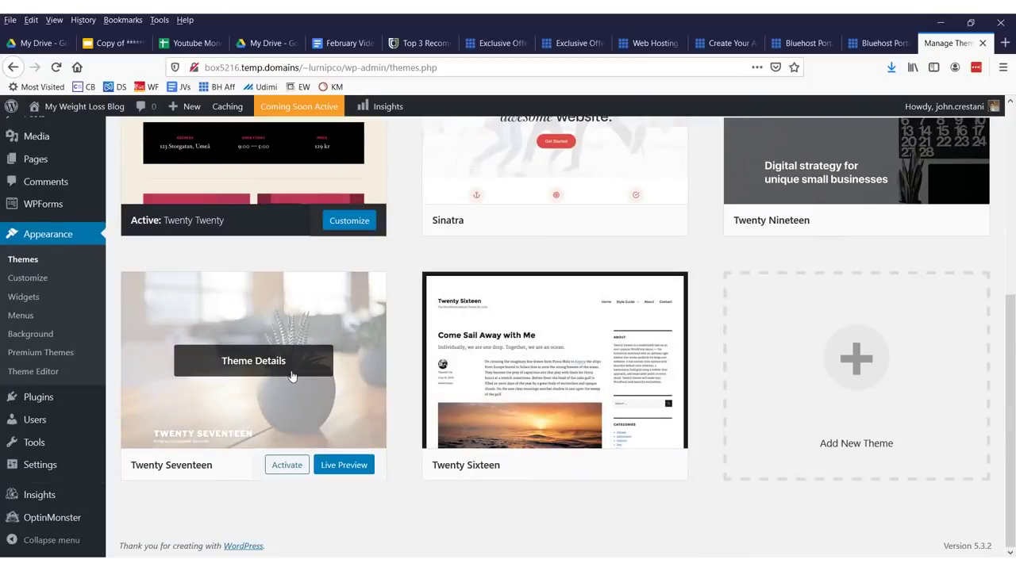
pyautogui.click(298, 468)
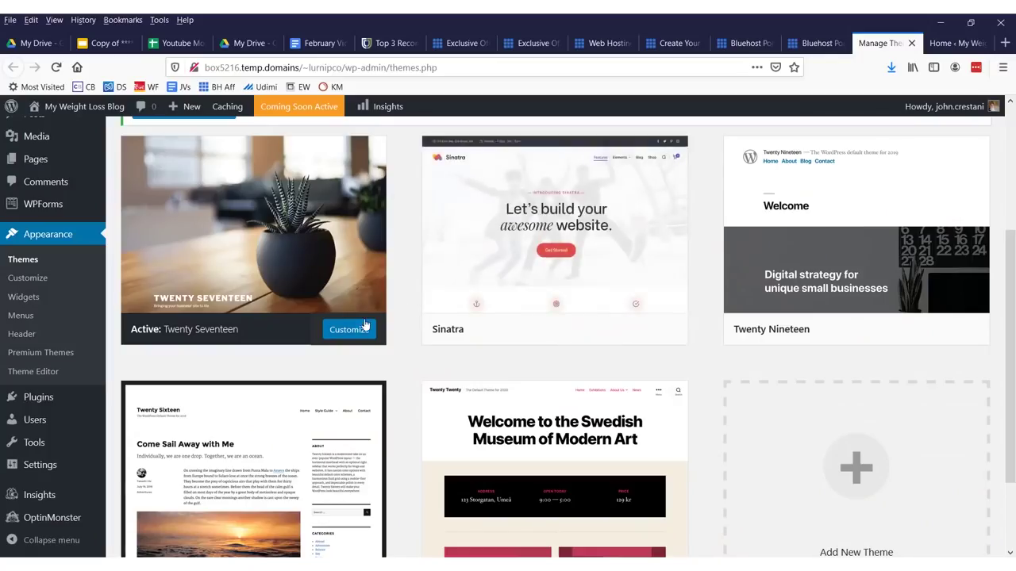
# Open the active Twenty Seventeen theme for customization.
pyautogui.moveTo(411, 315)
pyautogui.mouseDown()
pyautogui.moveTo(290, 325)
pyautogui.moveTo(373, 311)
pyautogui.mouseUp()
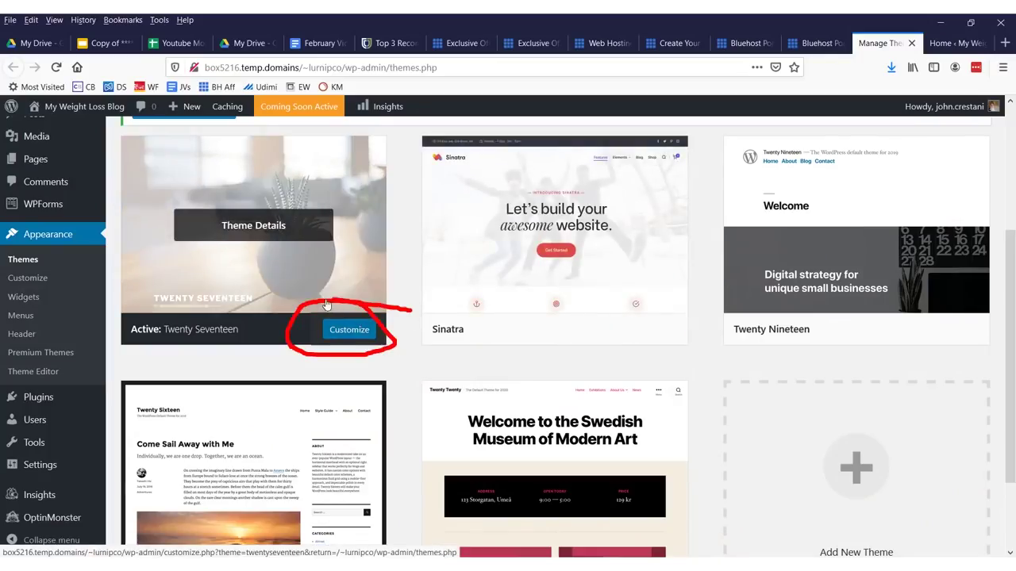
pyautogui.click(349, 329)
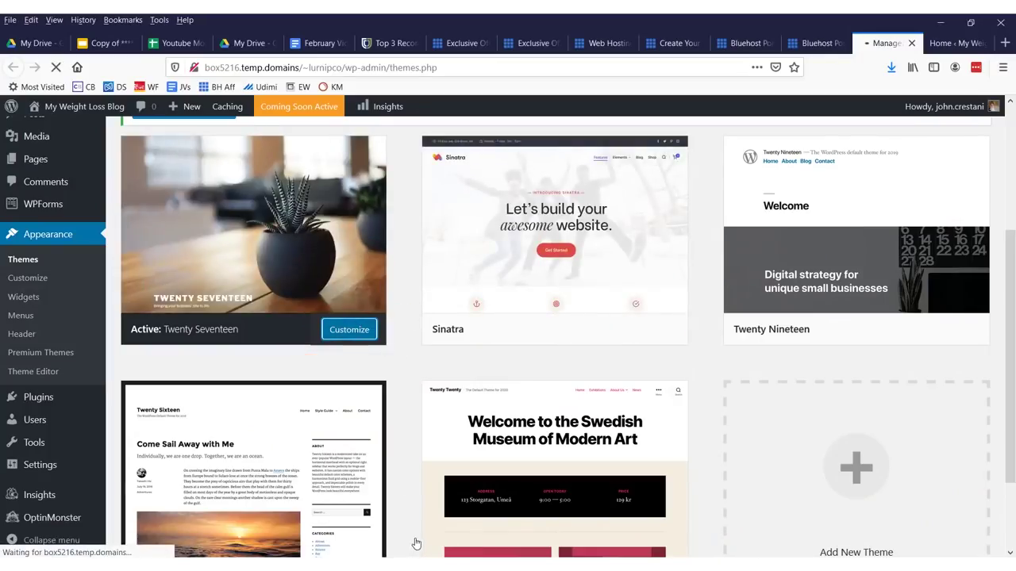
pyautogui.scroll(4, 667, 253)
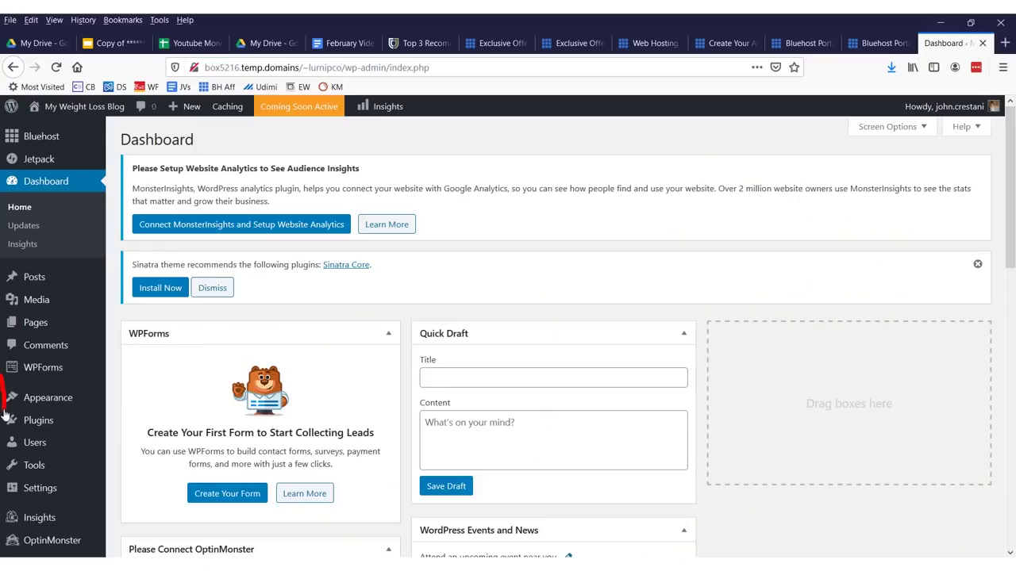
# Return to the Themes page from the dashboard and examine the installed themes.
pyautogui.moveTo(63, 399)
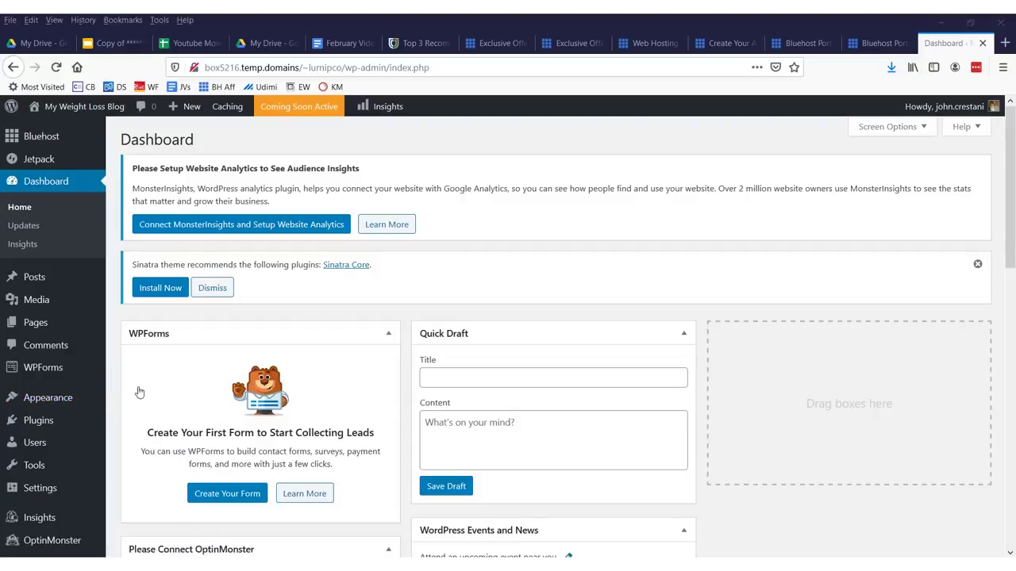
pyautogui.click(131, 391)
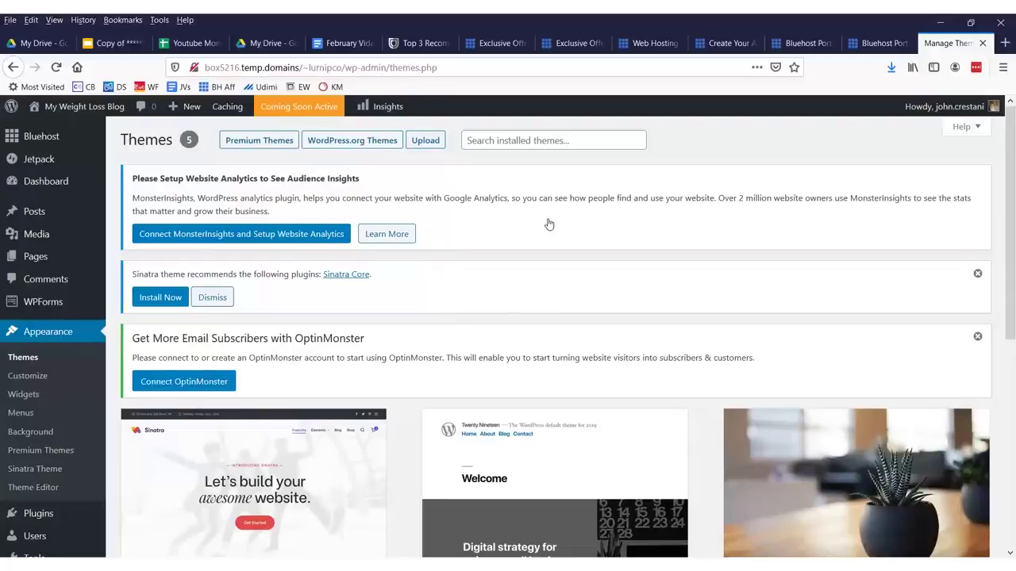
pyautogui.click(538, 140)
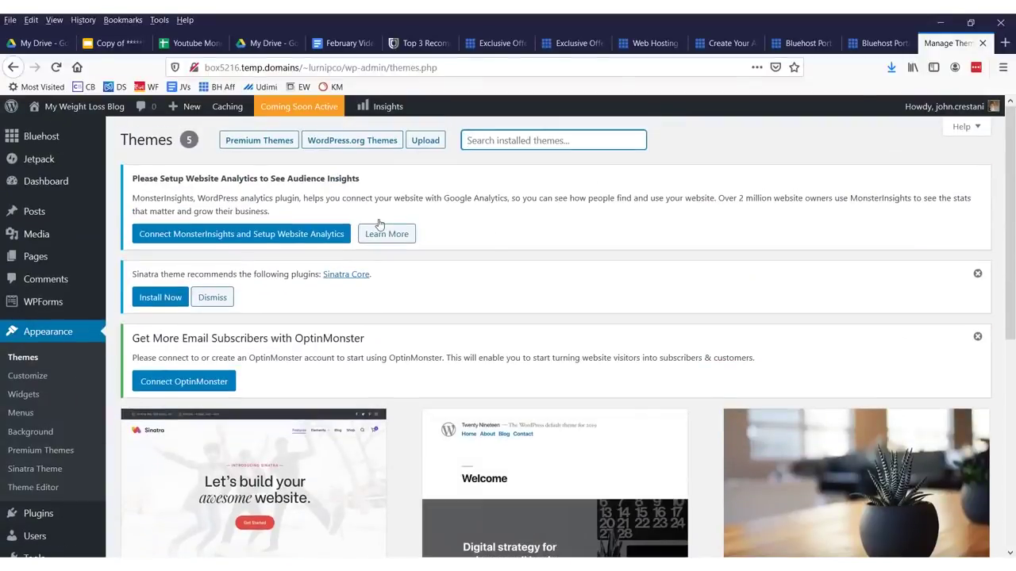
pyautogui.scroll(-5, 452, 286)
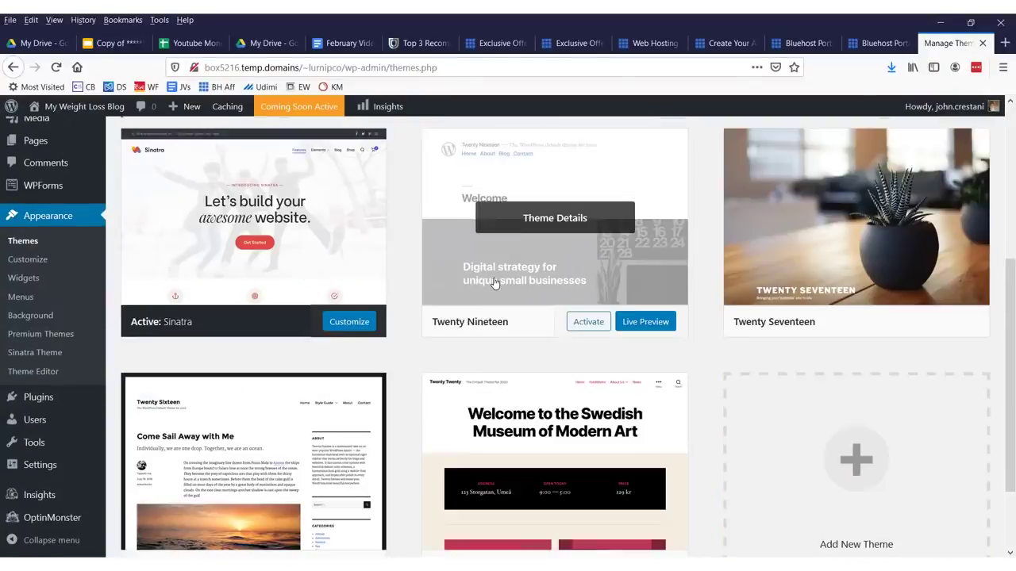
pyautogui.scroll(3, 451, 272)
pyautogui.scroll(-5, 455, 288)
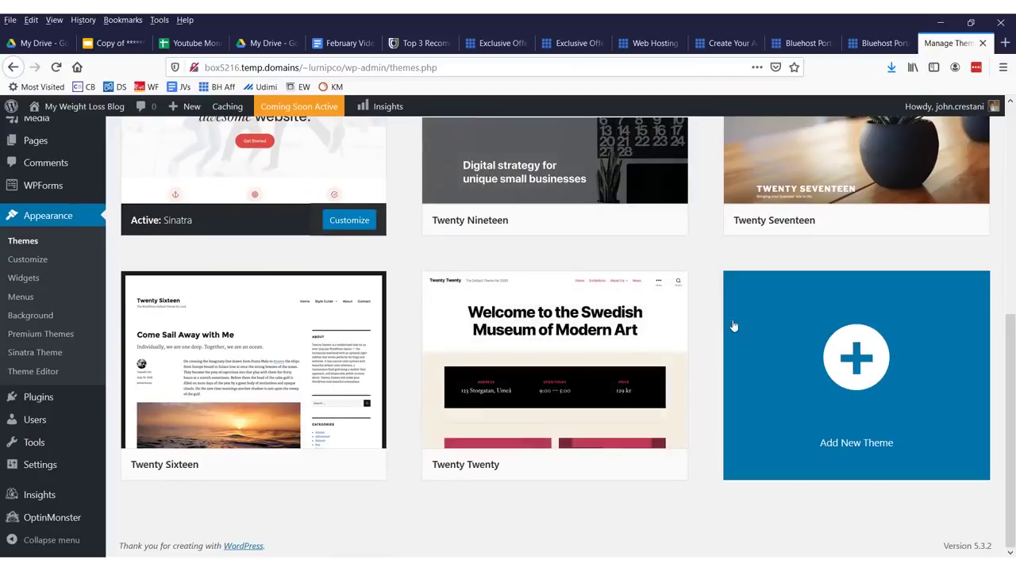
pyautogui.scroll(5, 665, 290)
pyautogui.write('gree')
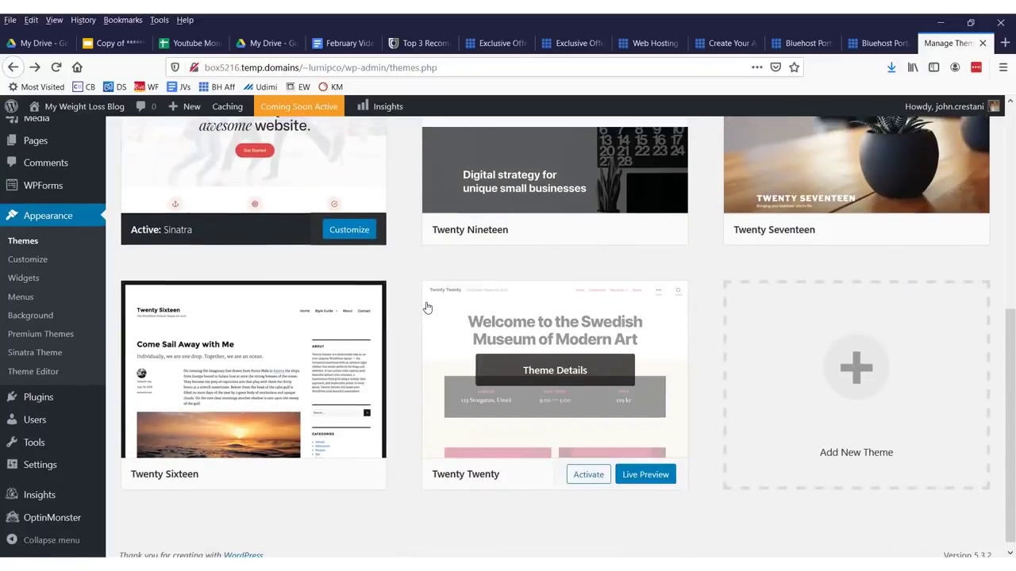
# Open the WordPress.org theme catalogue to browse further themes for the blog.
pyautogui.scroll(5, 426, 306)
pyautogui.click(483, 143)
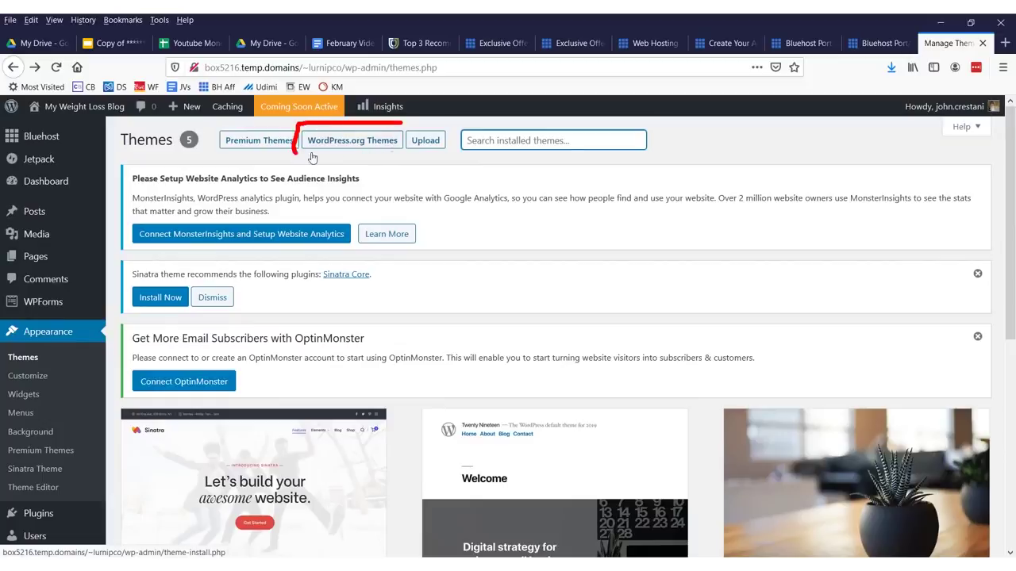
pyautogui.moveTo(311, 157); pyautogui.dragTo(411, 156)
pyautogui.click(339, 132)
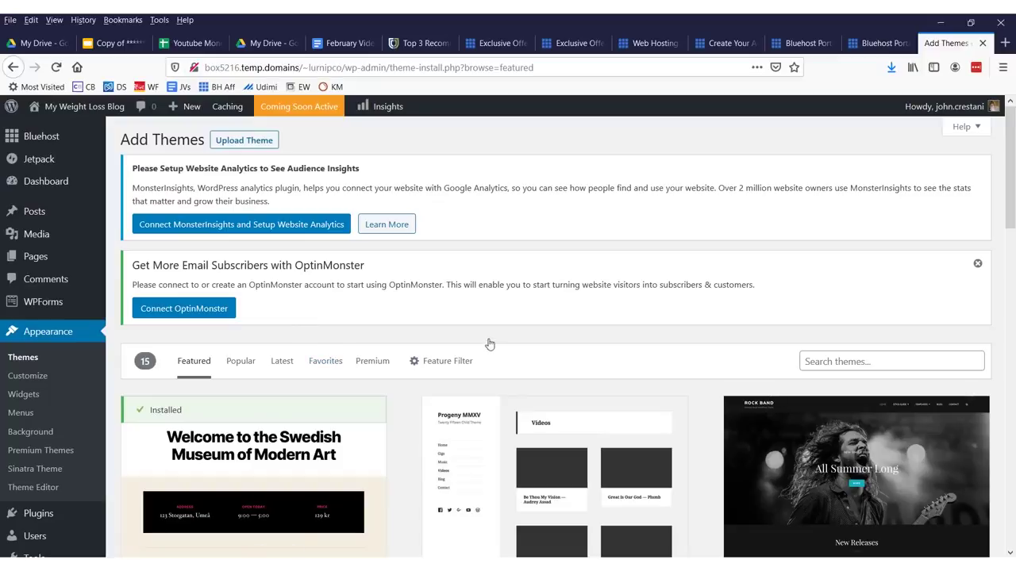
# Filter the theme catalogue by the E-Commerce subject and the One Column layout.
pyautogui.moveTo(489, 343)
pyautogui.mouseDown()
pyautogui.moveTo(433, 334)
pyautogui.moveTo(431, 387)
pyautogui.moveTo(508, 337)
pyautogui.mouseUp()
pyautogui.click(445, 361)
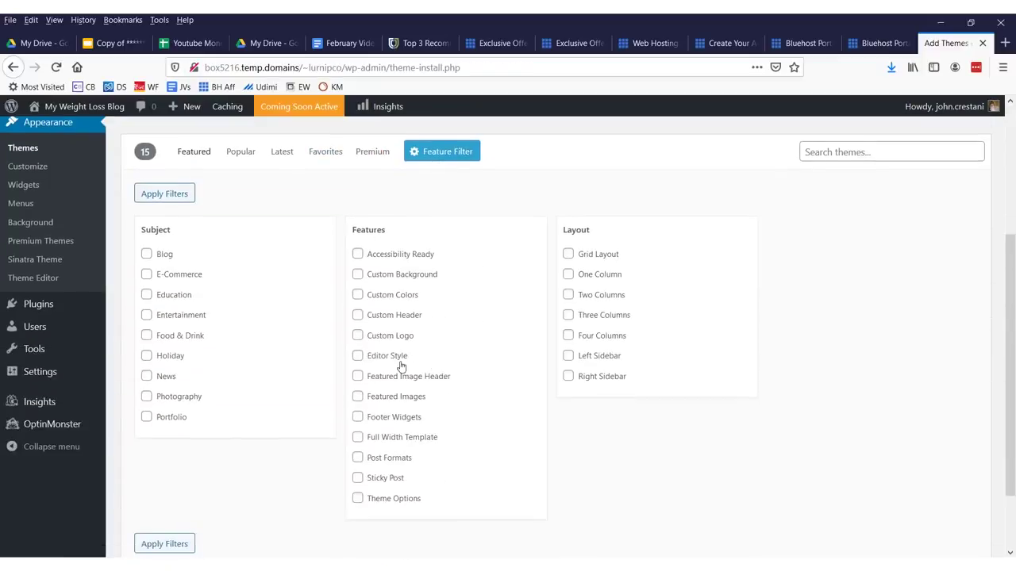
pyautogui.click(568, 274)
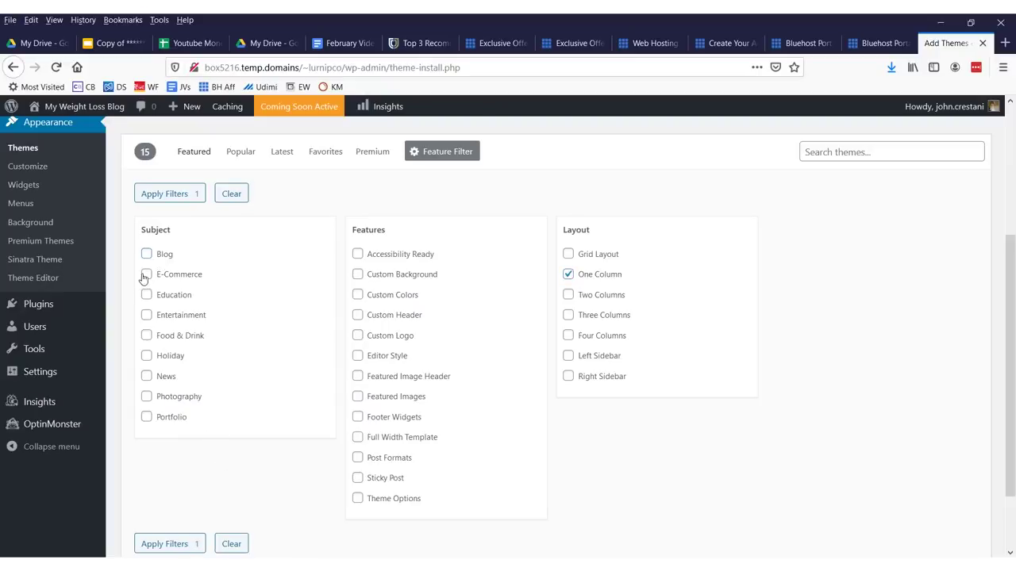
pyautogui.click(169, 545)
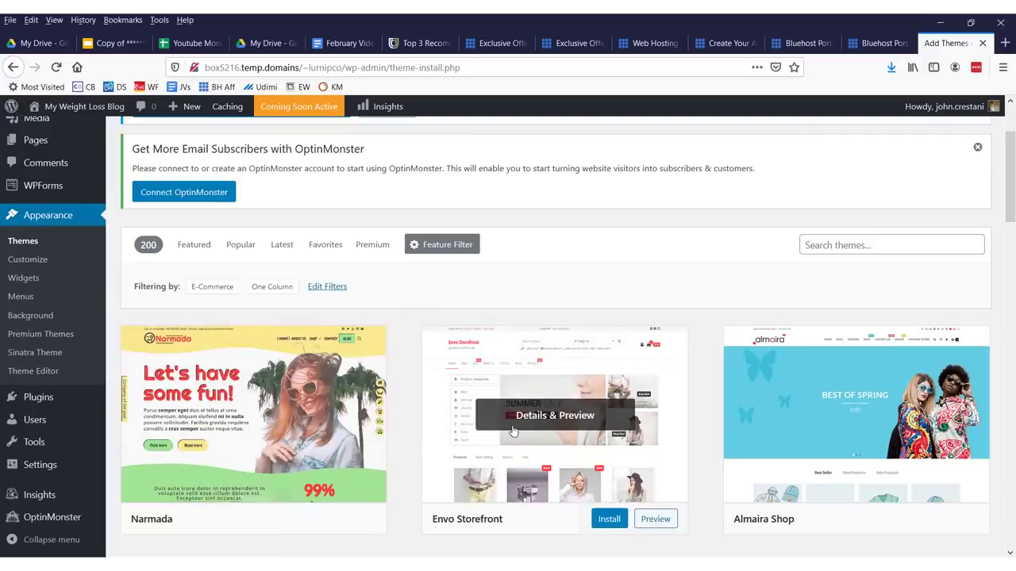
# Preview the Narmada theme, examine its sample posts down to the footer and close the preview.
pyautogui.click(380, 441)
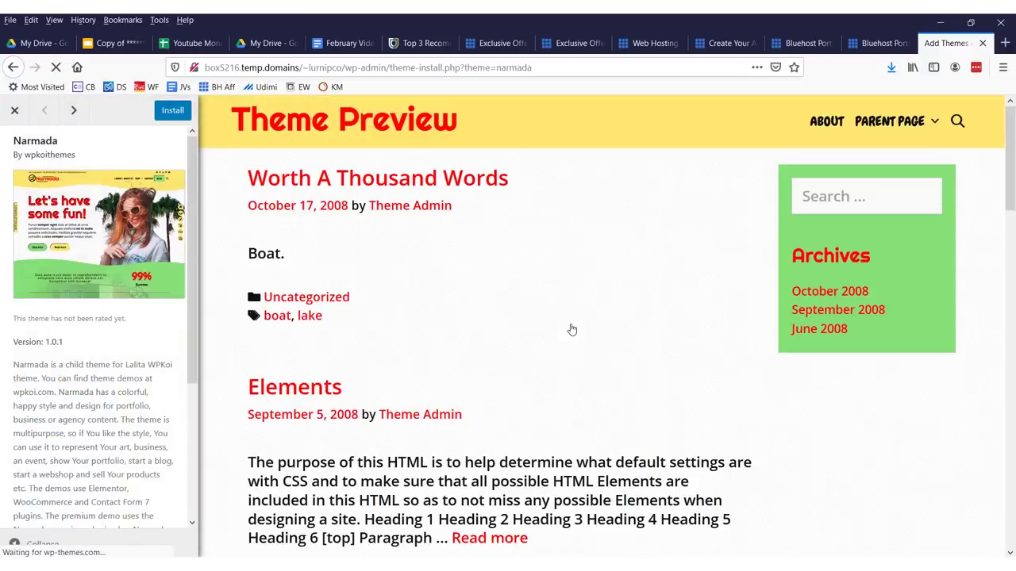
pyautogui.scroll(-5, 397, 262)
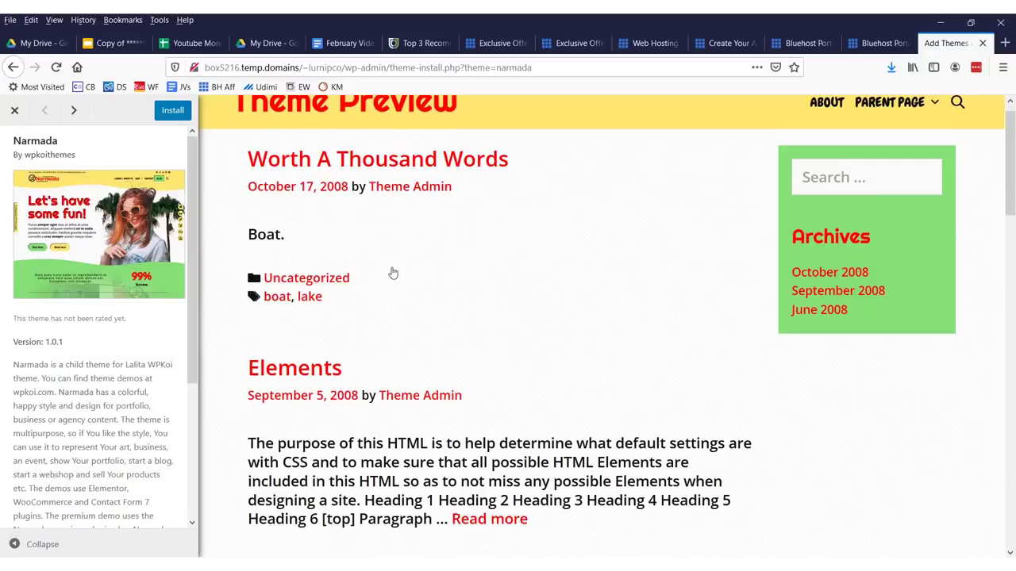
pyautogui.scroll(5, 392, 277)
pyautogui.scroll(-12, 615, 293)
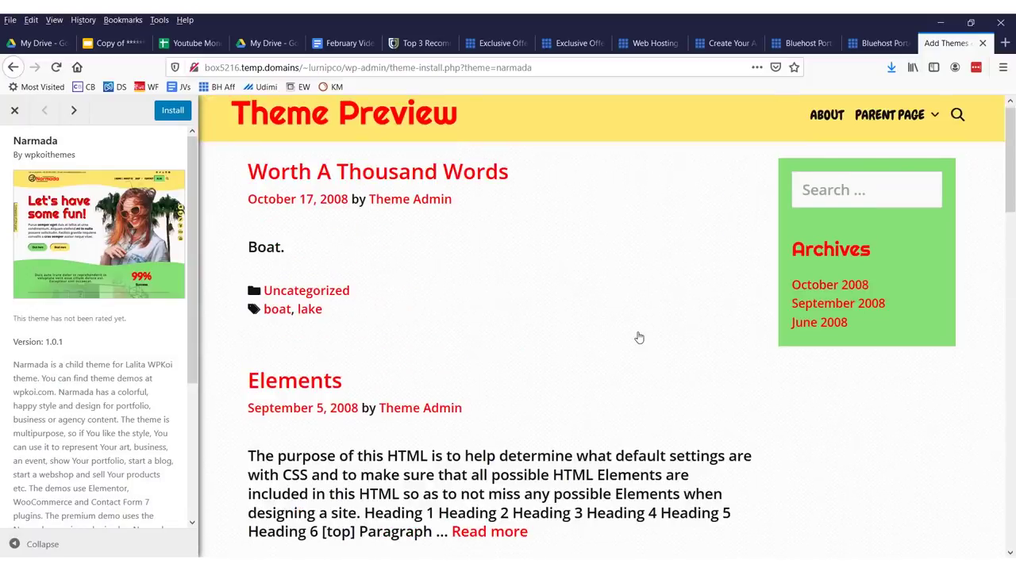
pyautogui.scroll(6, 301, 273)
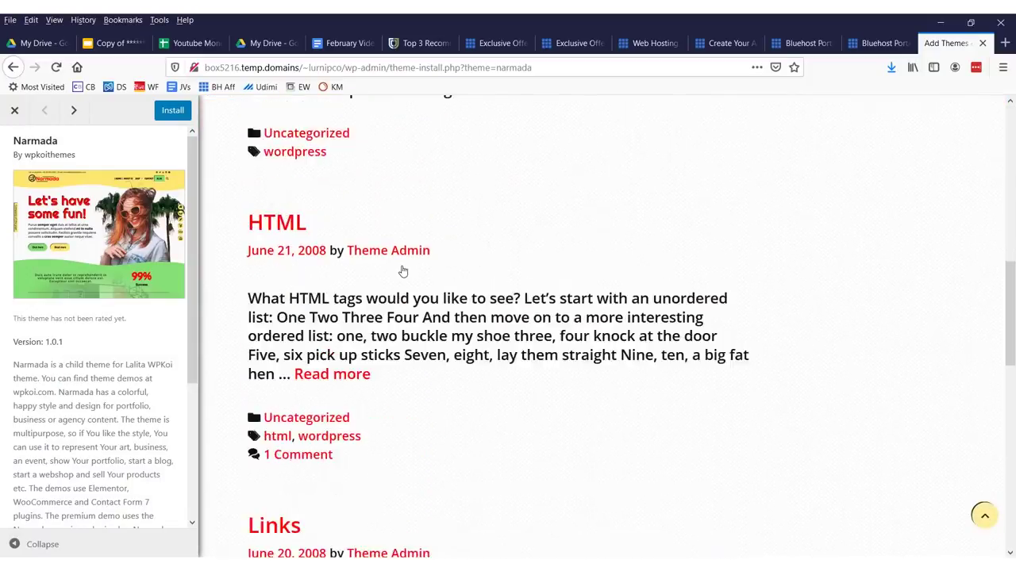
pyautogui.scroll(-10, 302, 262)
pyautogui.scroll(-1, 301, 257)
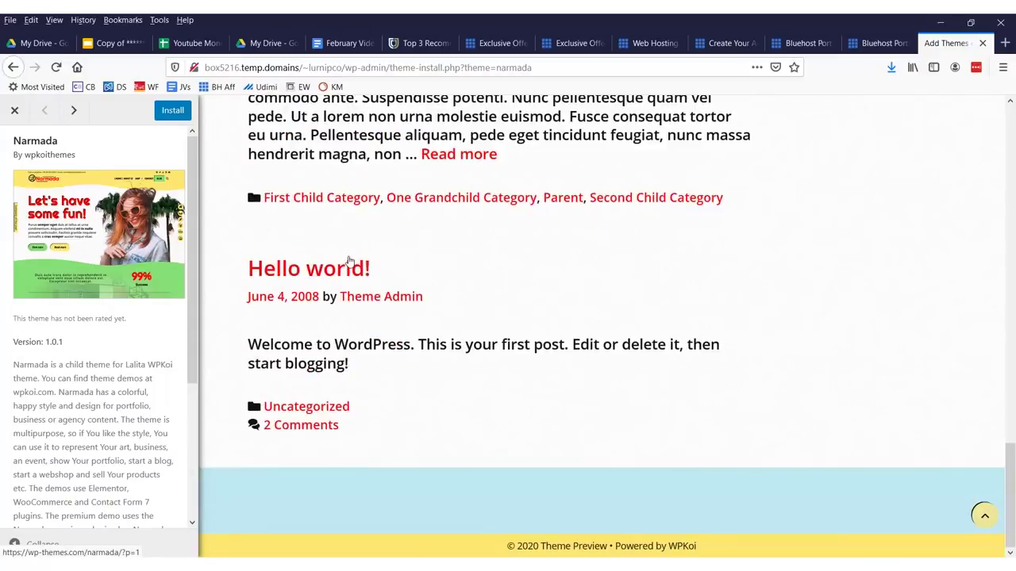
pyautogui.scroll(6, 381, 222)
pyautogui.press('Escape')
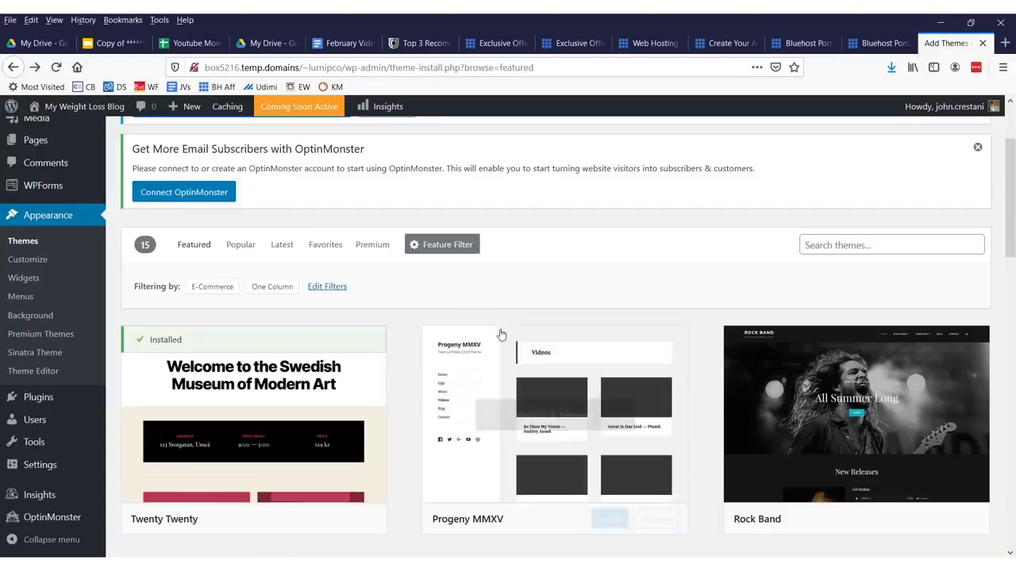
# Browse the featured themes, preview the Eliza theme's sample posts and return to the theme list.
pyautogui.scroll(-3, 483, 339)
pyautogui.scroll(5, 444, 329)
pyautogui.scroll(-15, 261, 301)
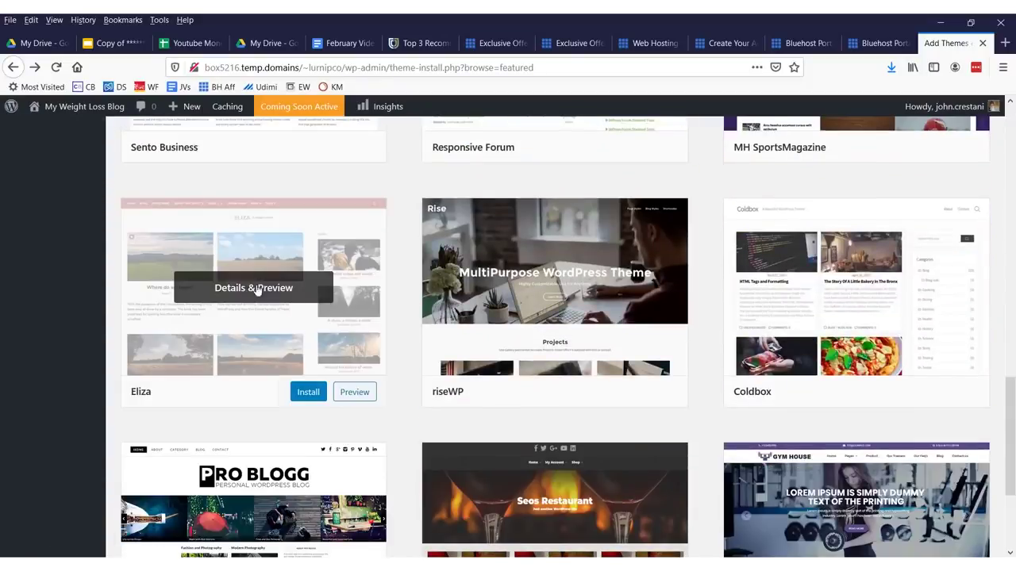
pyautogui.click(354, 393)
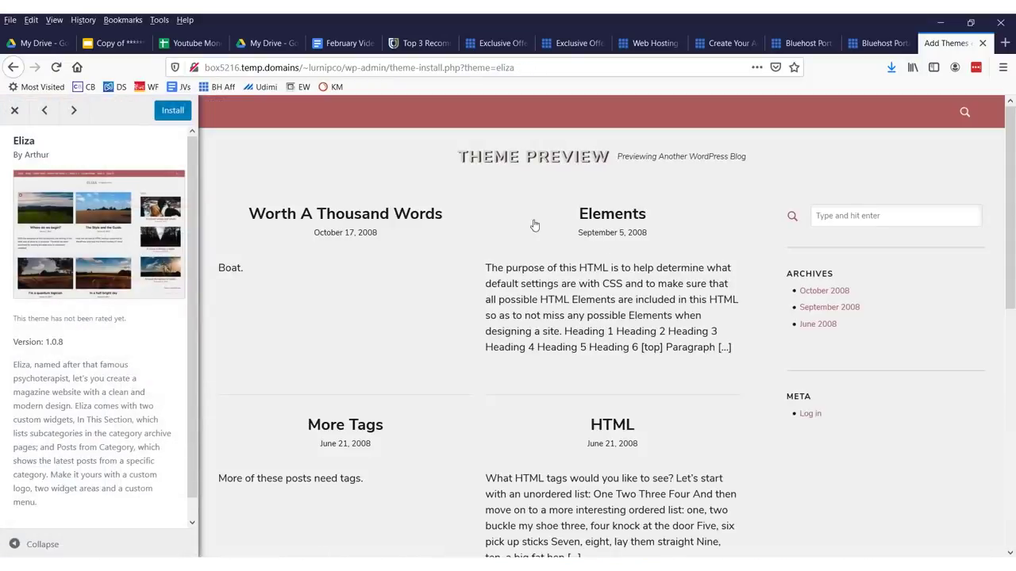
pyautogui.scroll(-6, 469, 255)
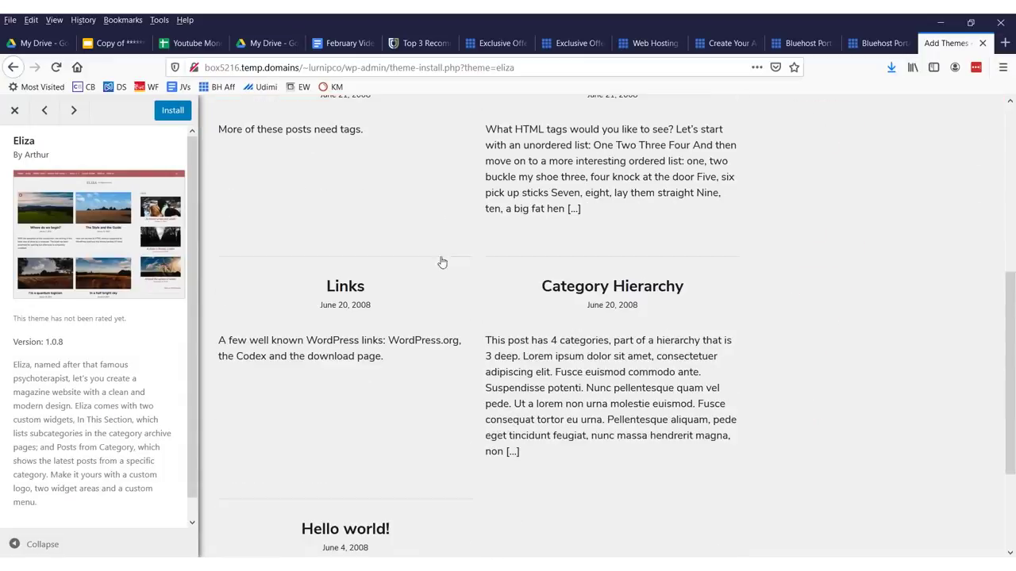
pyautogui.scroll(4, 373, 300)
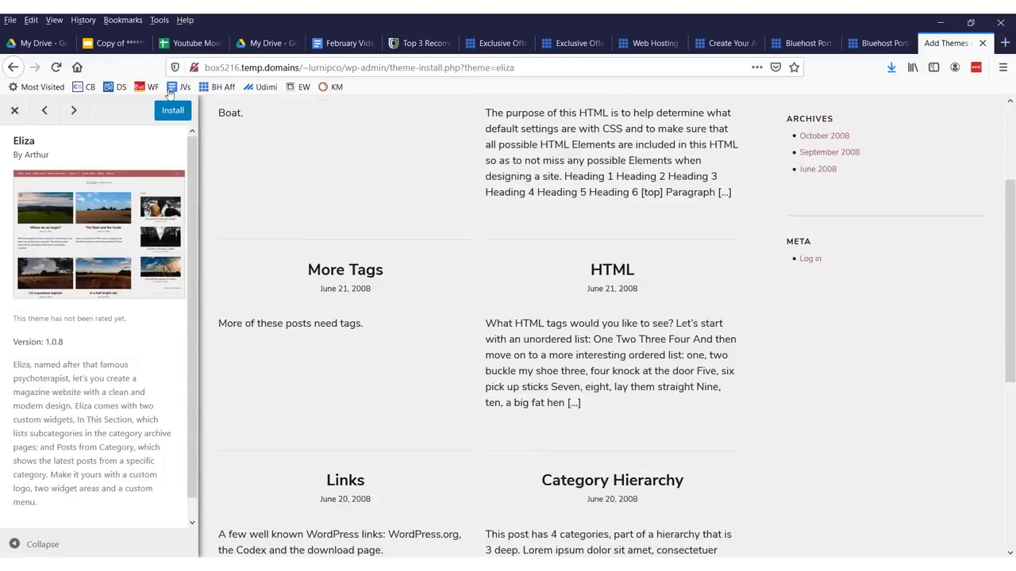
pyautogui.click(8, 68)
pyautogui.scroll(-8, 355, 333)
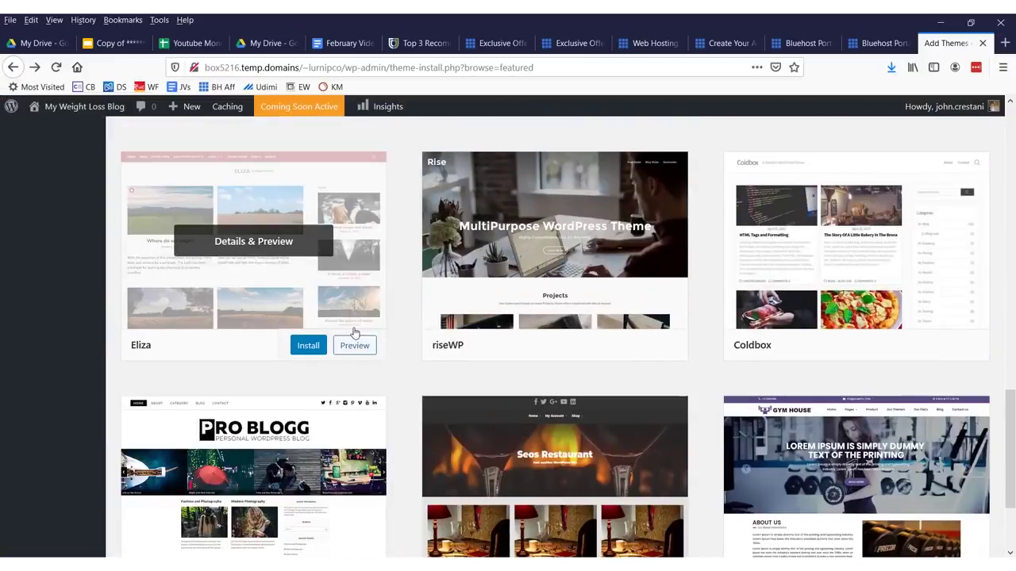
# Finish browsing the featured themes and activate the installed Twenty Twenty theme.
pyautogui.scroll(-3, 354, 333)
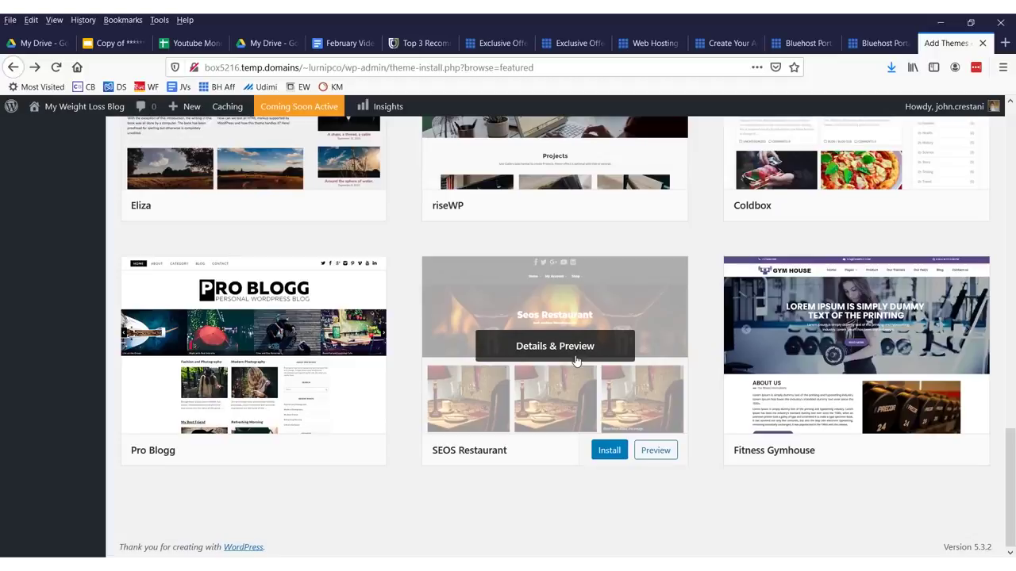
pyautogui.scroll(10, 554, 358)
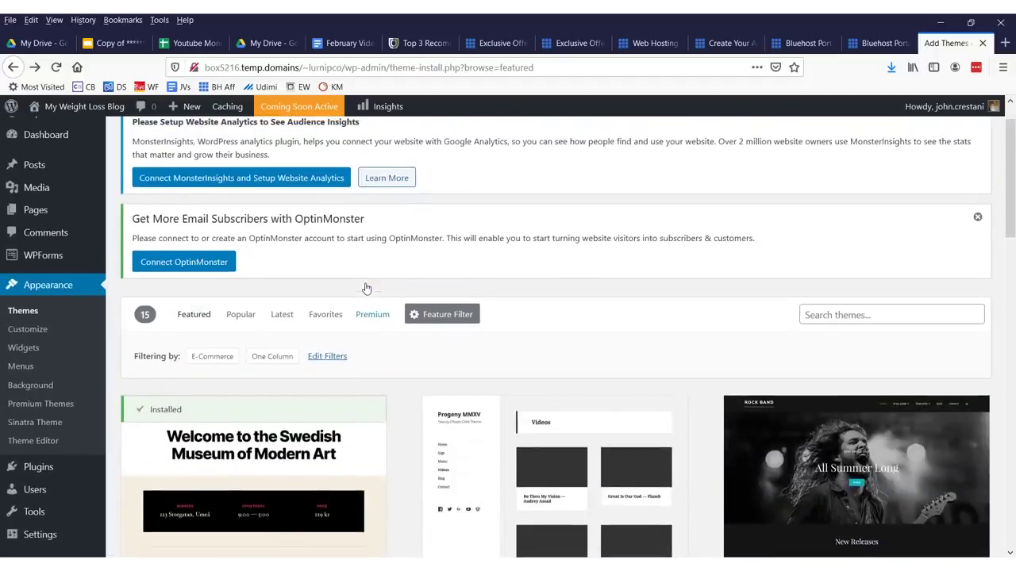
pyautogui.scroll(-3, 234, 322)
pyautogui.click(279, 279)
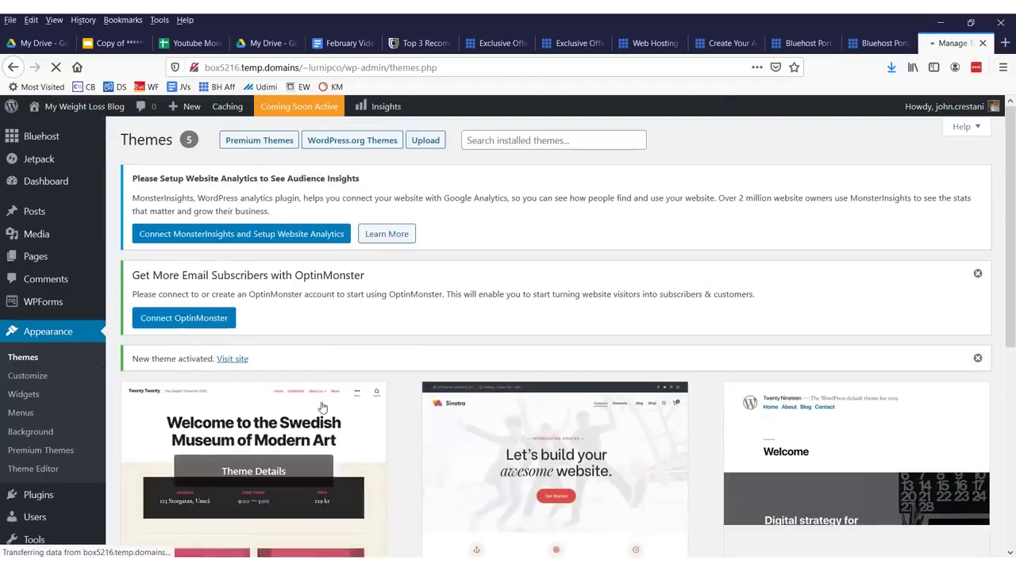
pyautogui.scroll(-2, 389, 254)
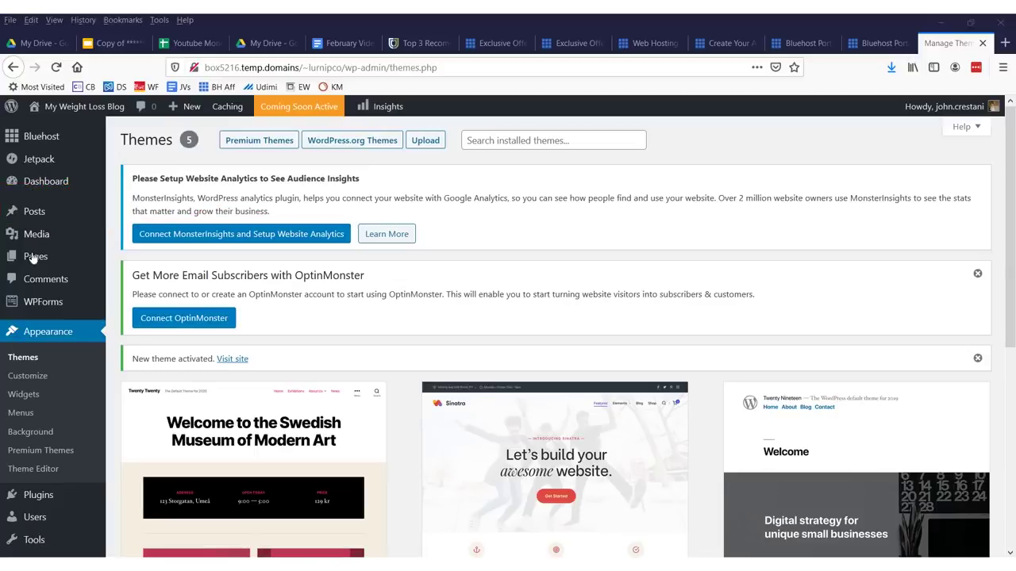
# Create a new blog post titled "How I lost weight drinking beer!".
pyautogui.moveTo(40, 223)
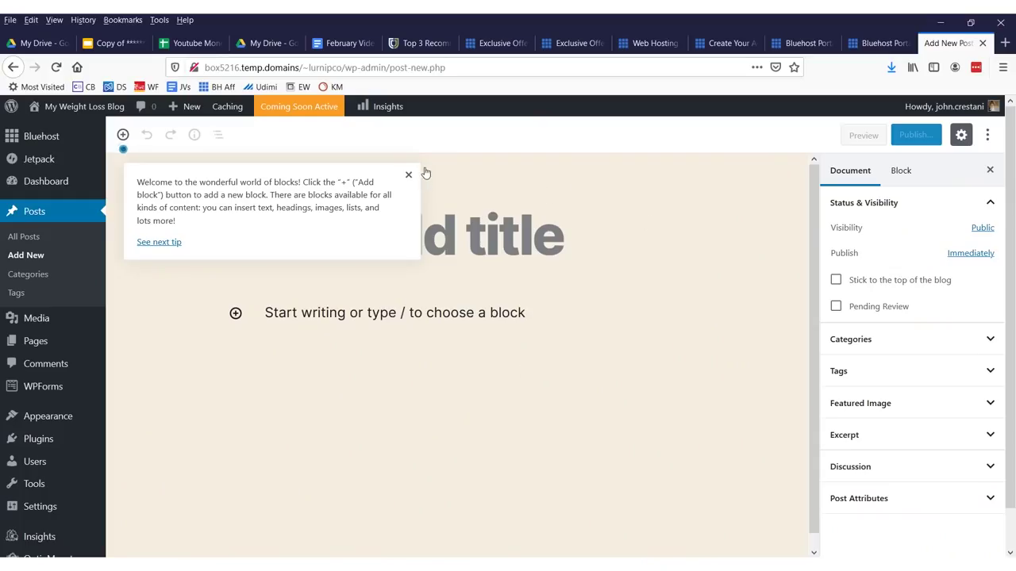
pyautogui.click(409, 176)
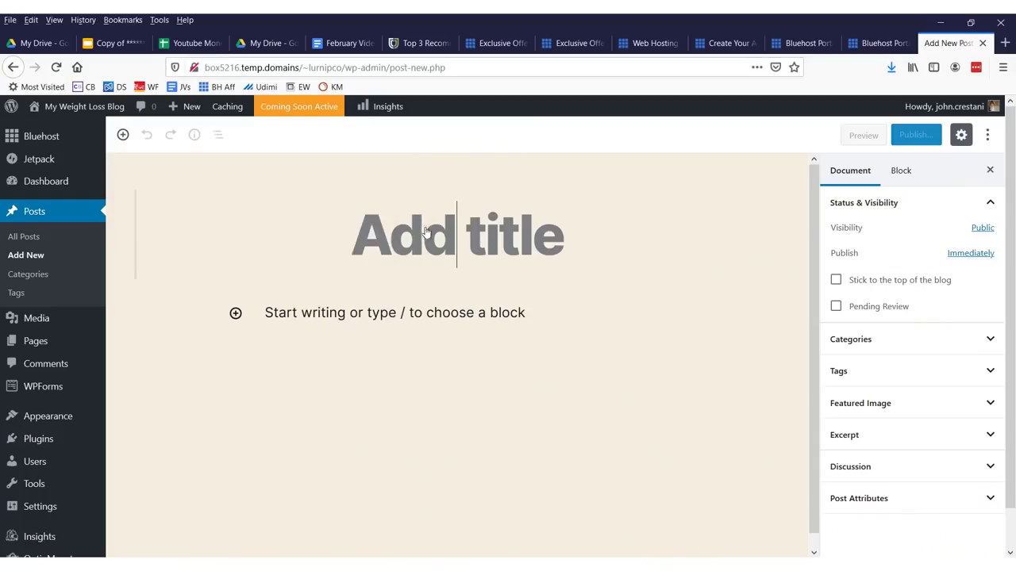
pyautogui.write('How I lo')
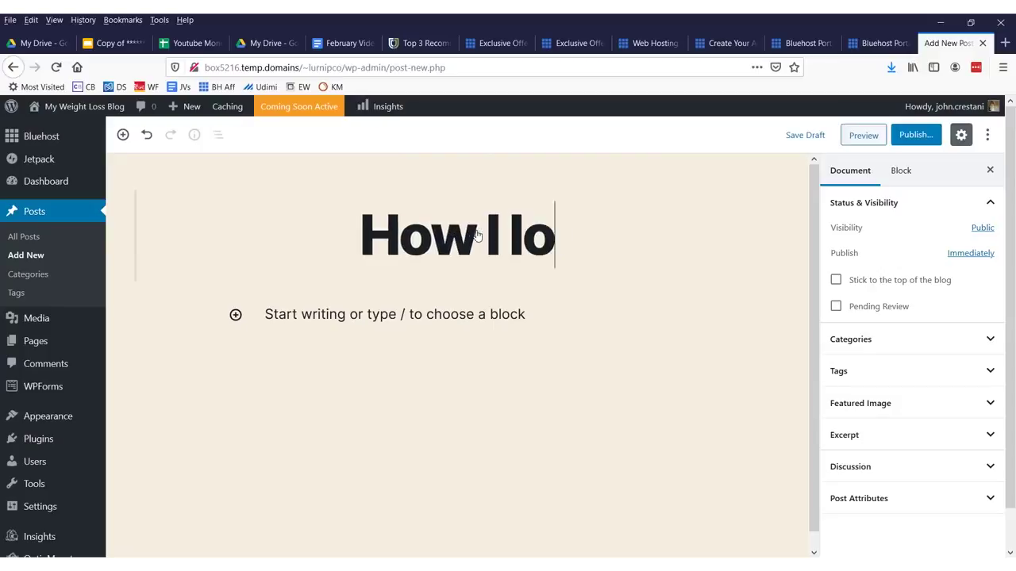
pyautogui.write('st weight d')
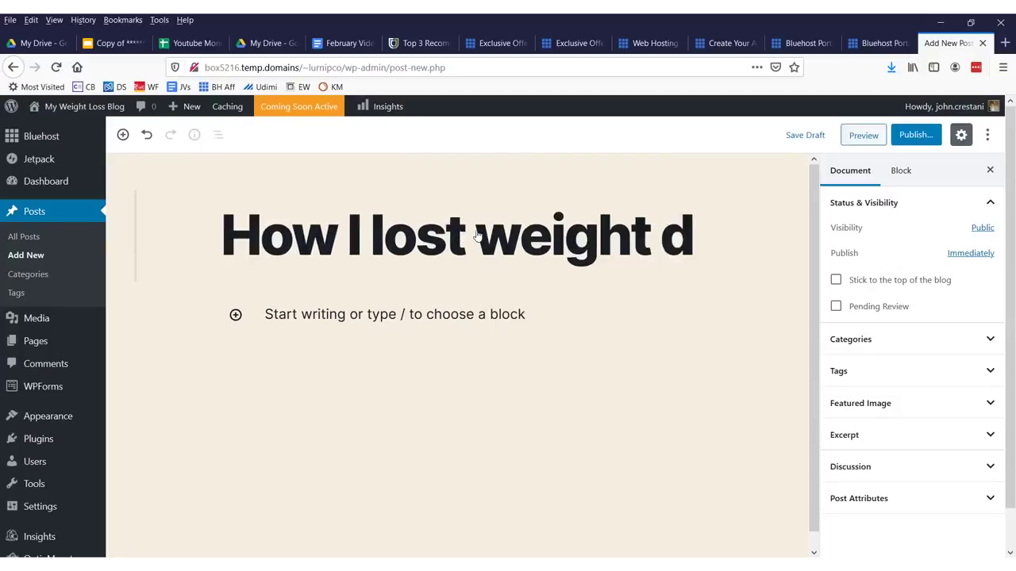
pyautogui.write('rinking beer!')
# Write the post body "Heres how and here are my recommended beers" followed by separate LINK placeholder paragraphs.
pyautogui.click(474, 380)
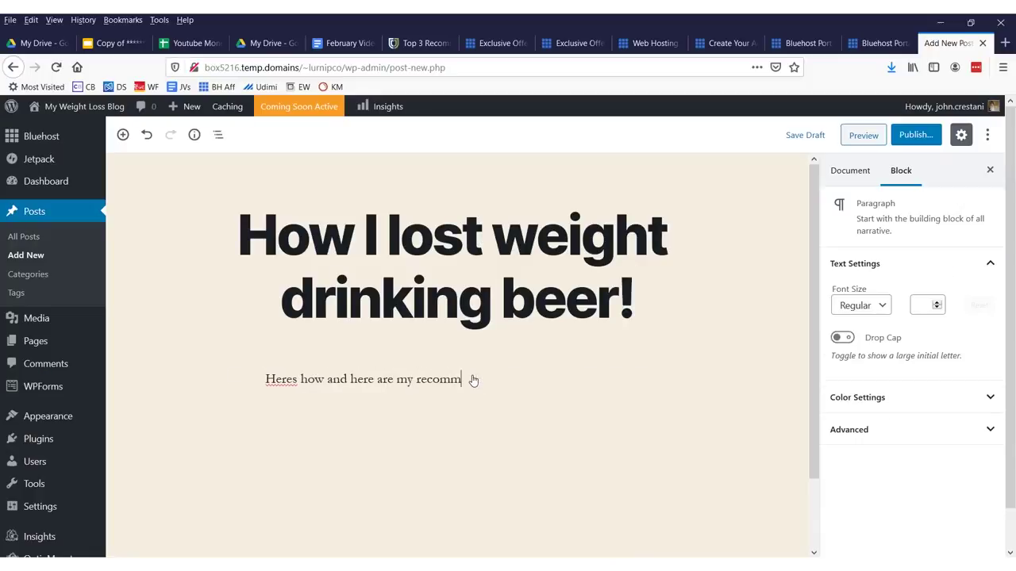
pyautogui.press('Return')
pyautogui.write('LINK  LINK')
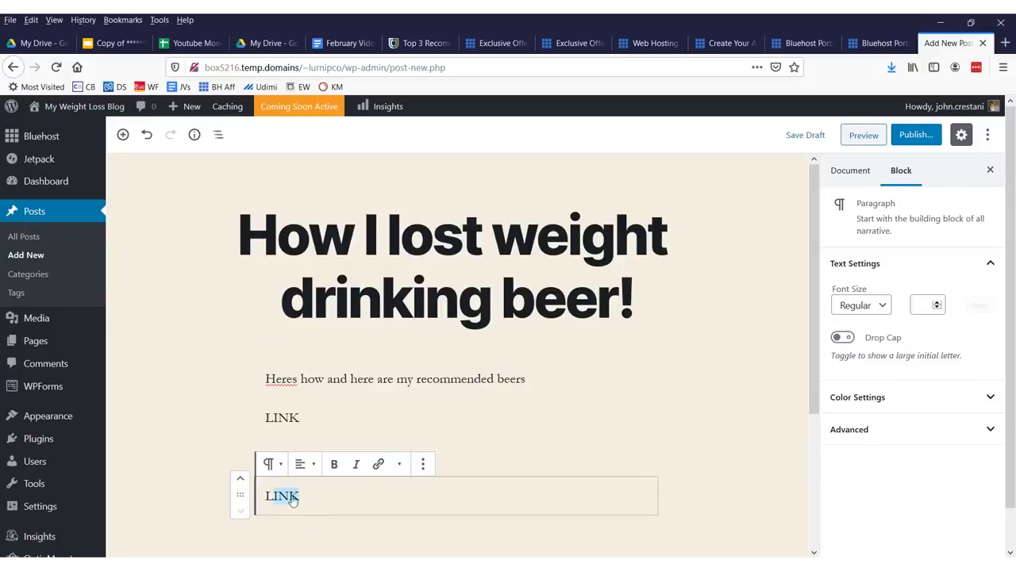
# Hyperlink the last LINK paragraph to google.com and publish the post.
pyautogui.click(378, 465)
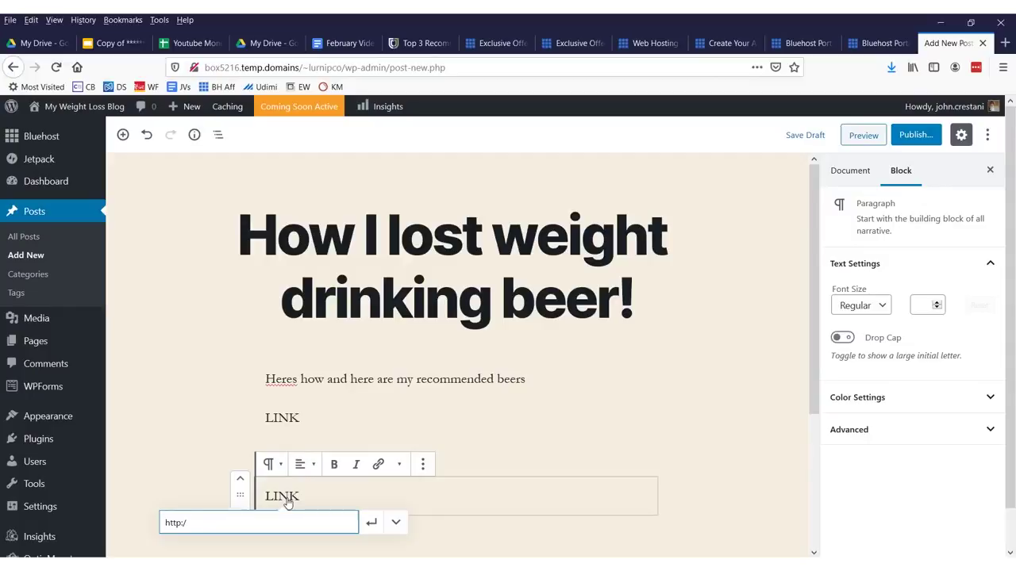
pyautogui.write('m')
pyautogui.press('Return')
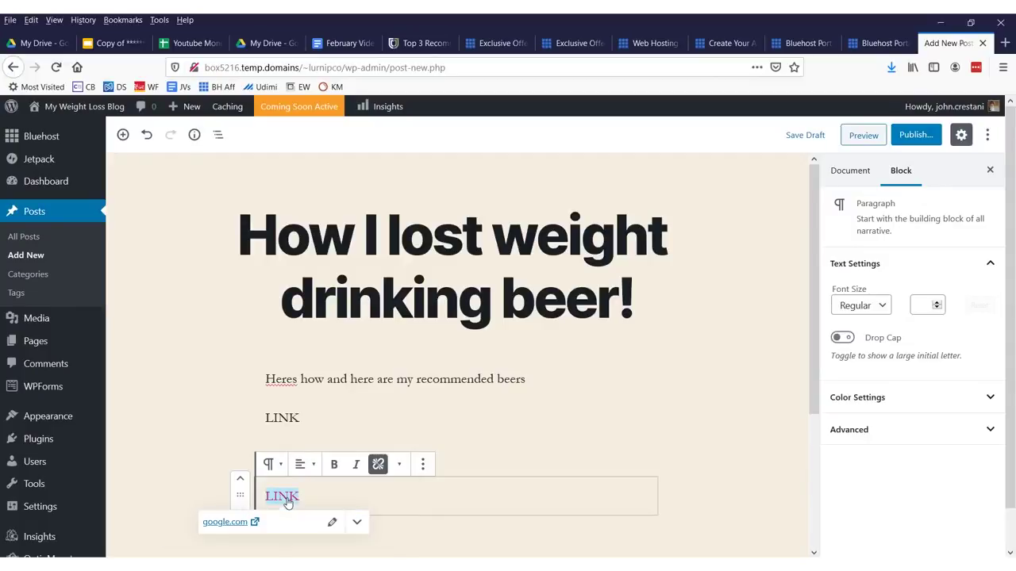
pyautogui.click(566, 417)
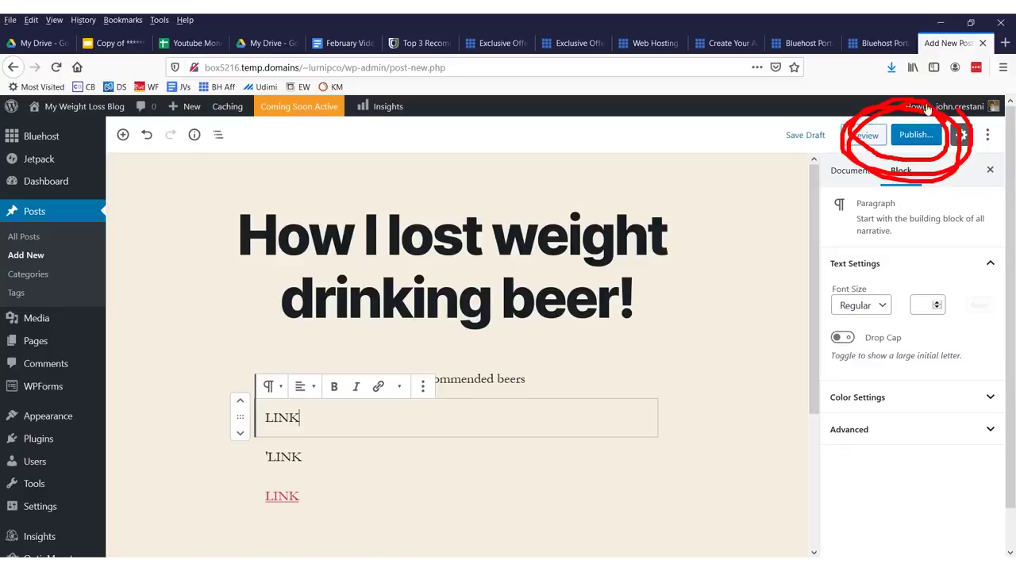
pyautogui.click(916, 135)
pyautogui.click(925, 135)
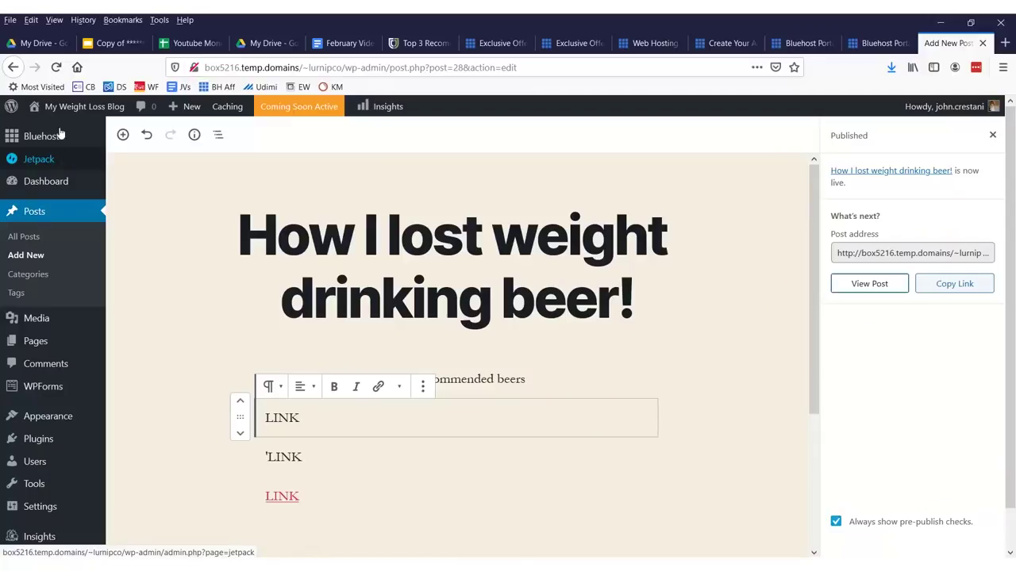
# Launch the site from the Bluehost home page so it leaves Coming Soon mode.
pyautogui.moveTo(80, 133)
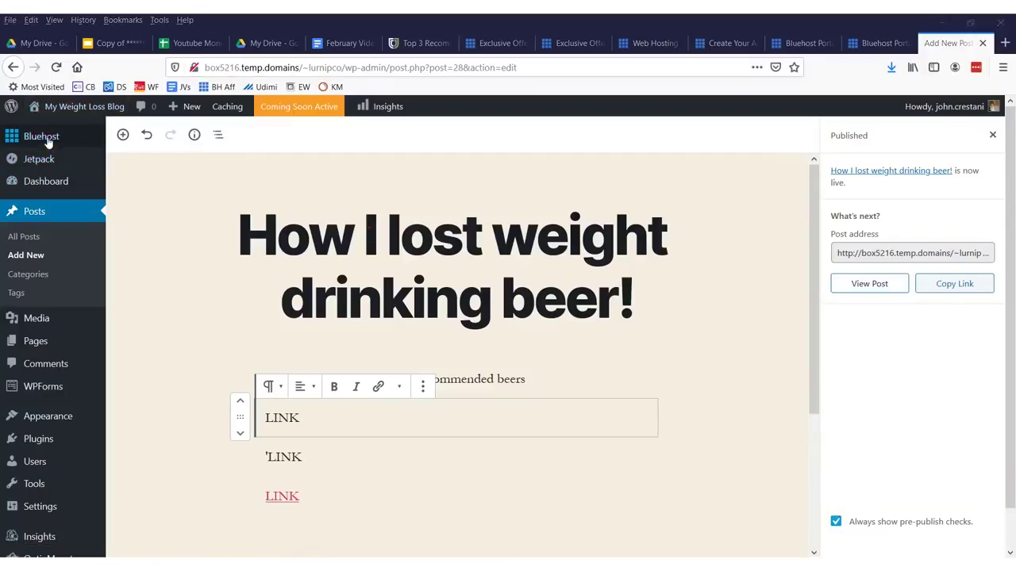
pyautogui.click(125, 140)
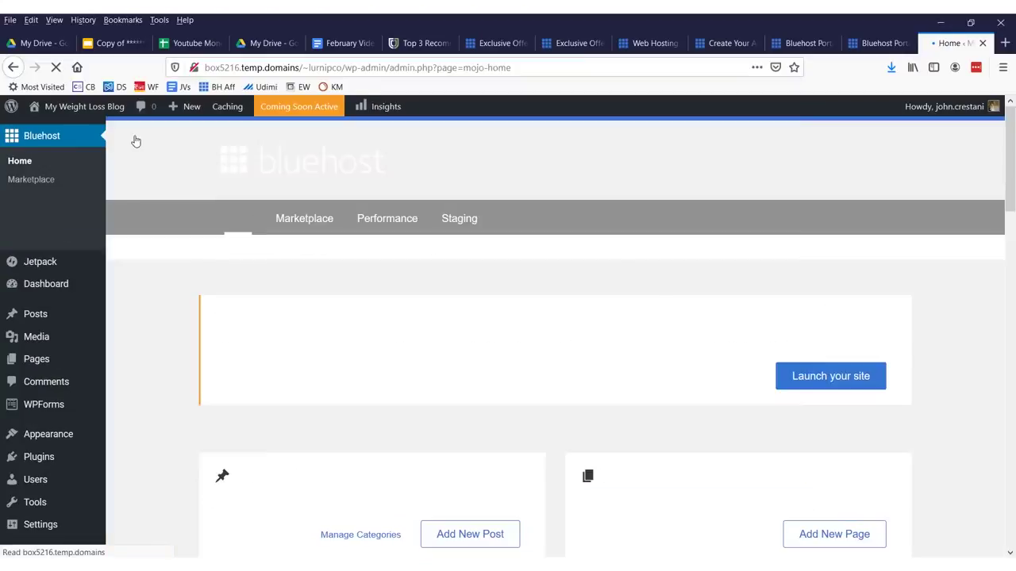
pyautogui.scroll(-3, 750, 185)
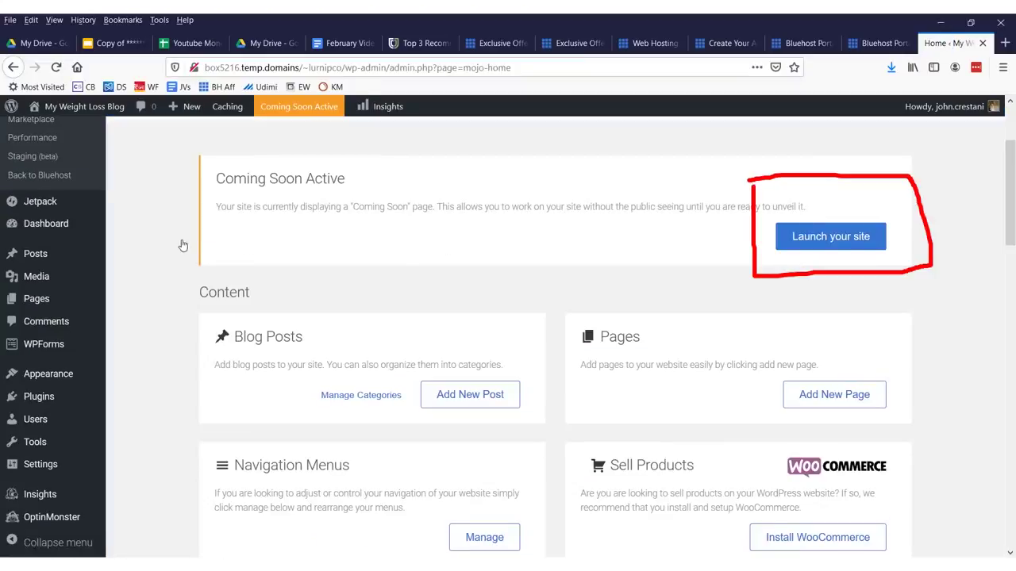
pyautogui.moveTo(177, 241); pyautogui.dragTo(671, 250)
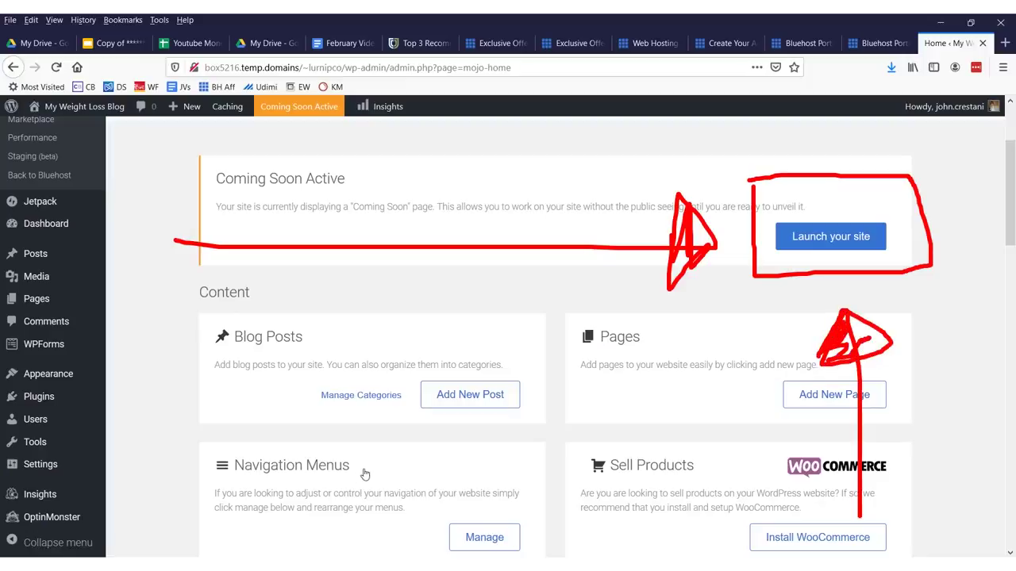
pyautogui.click(801, 393)
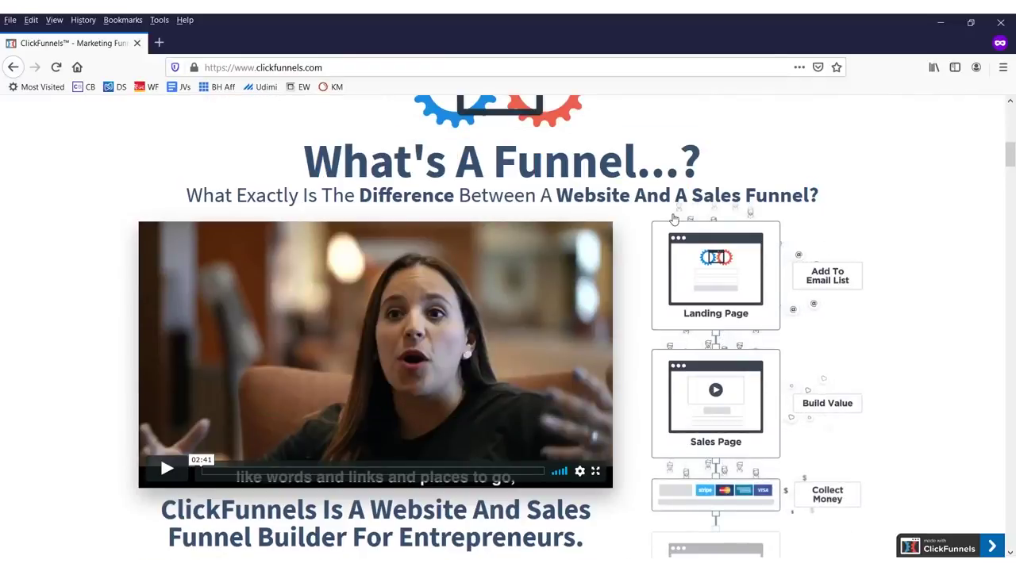
# Examine the ClickFunnels home page, from the sales funnel diagram to the demo section.
pyautogui.scroll(-3, 603, 253)
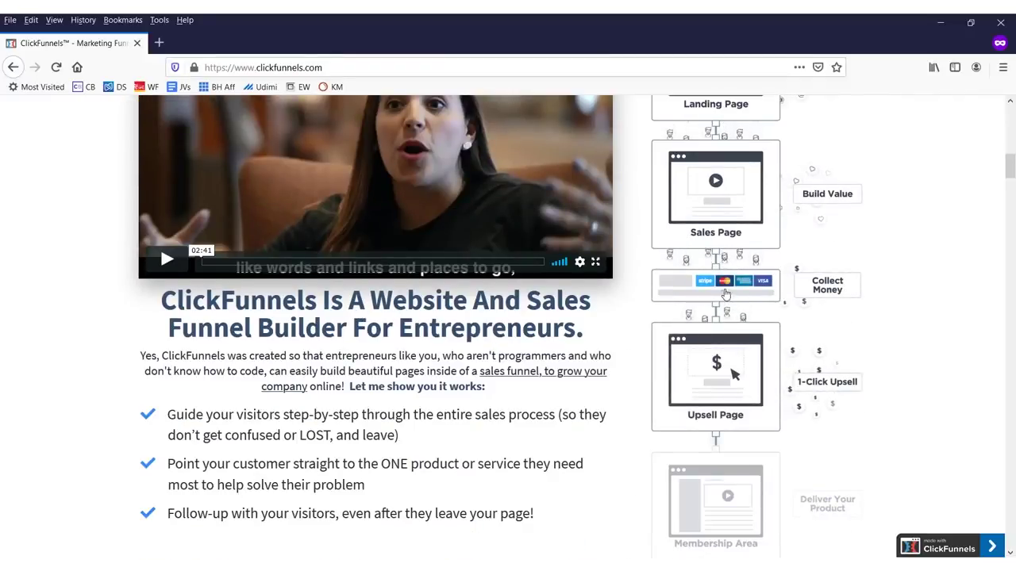
pyautogui.scroll(2, 724, 294)
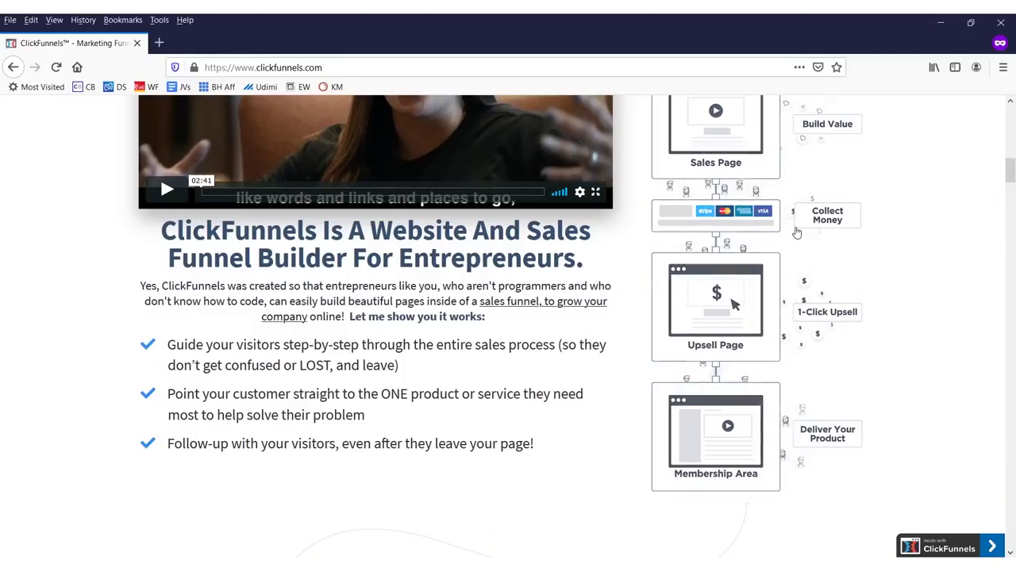
pyautogui.scroll(-5, 722, 278)
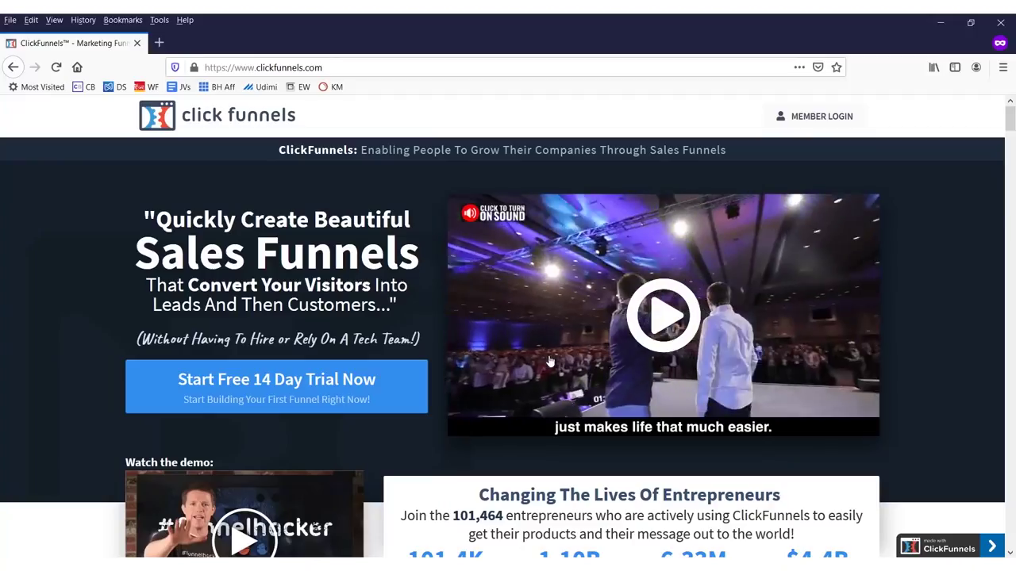
pyautogui.scroll(-1, 847, 351)
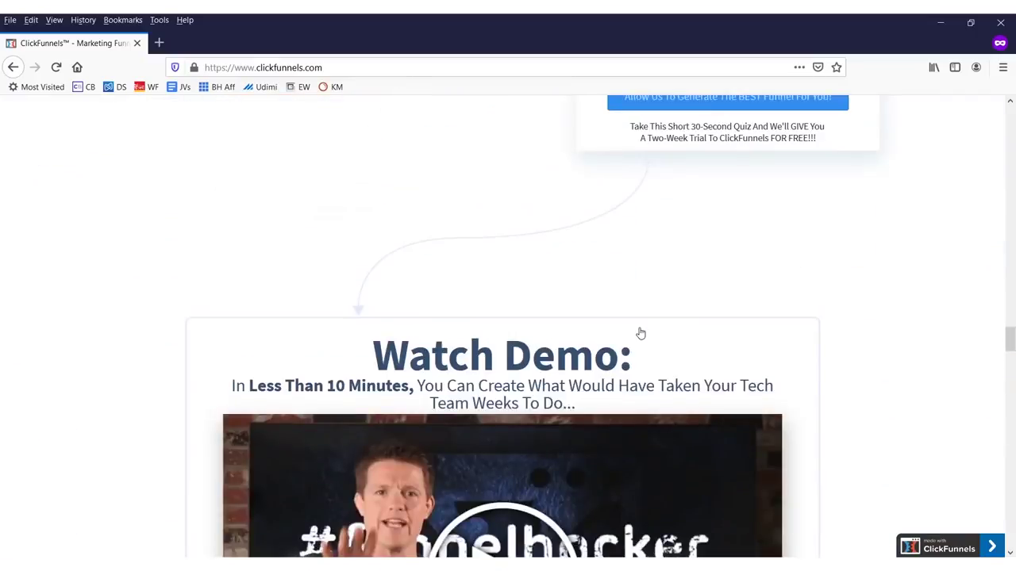
# Return to the WordPress admin and search the plugin directory for "clickfunnels".
pyautogui.click(952, 21)
pyautogui.click(877, 43)
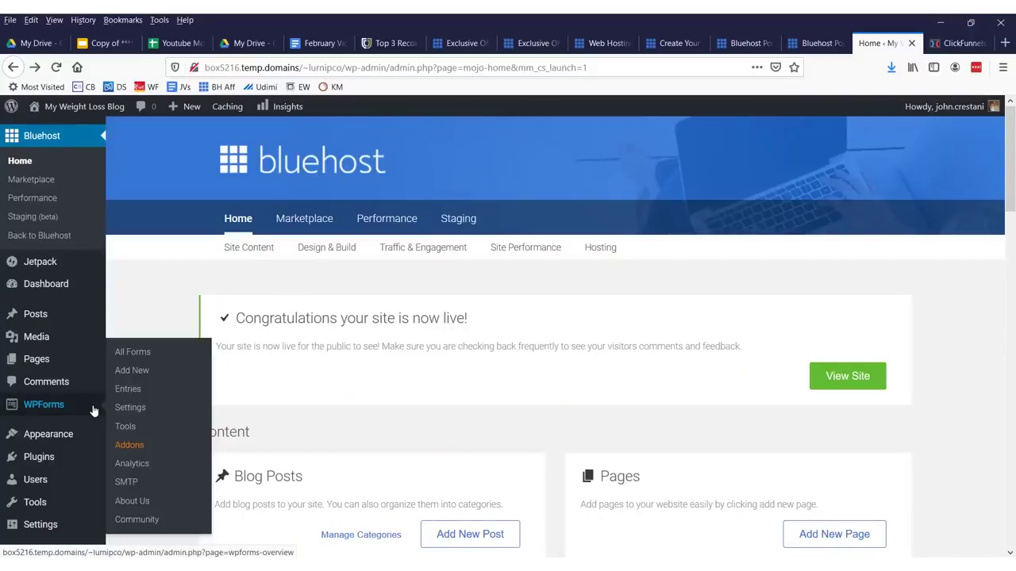
pyautogui.moveTo(50, 454)
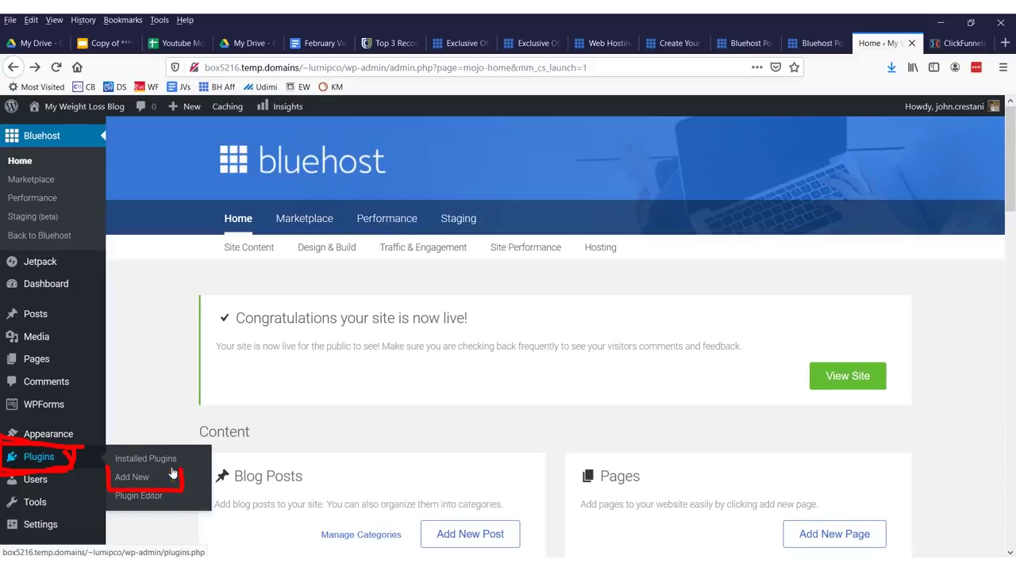
pyautogui.click(131, 477)
pyautogui.click(873, 361)
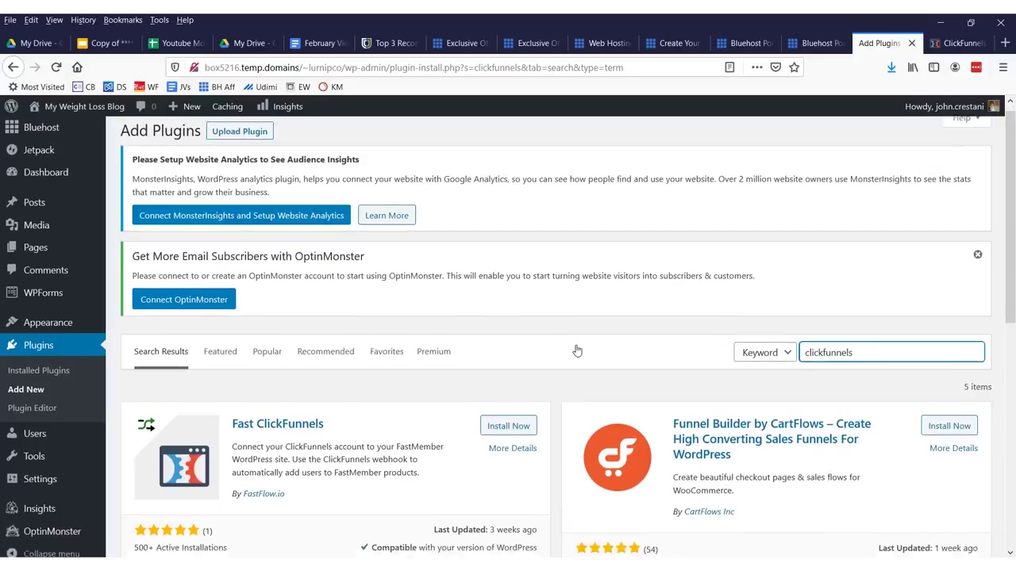
# Install and activate the ClickFunnels plugin by Etison, LLC, and open its API connection settings.
pyautogui.scroll(-4, 616, 363)
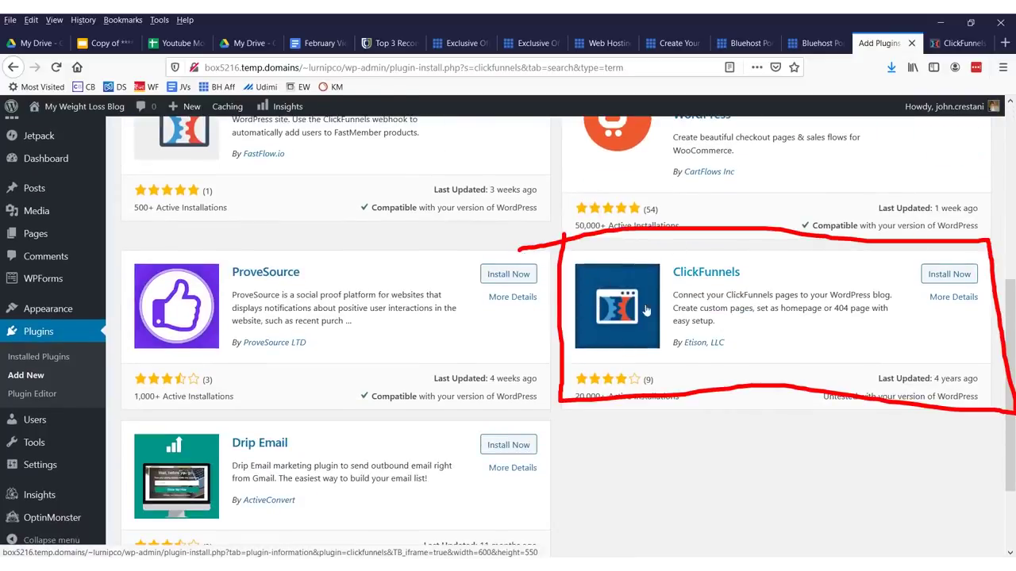
pyautogui.click(948, 274)
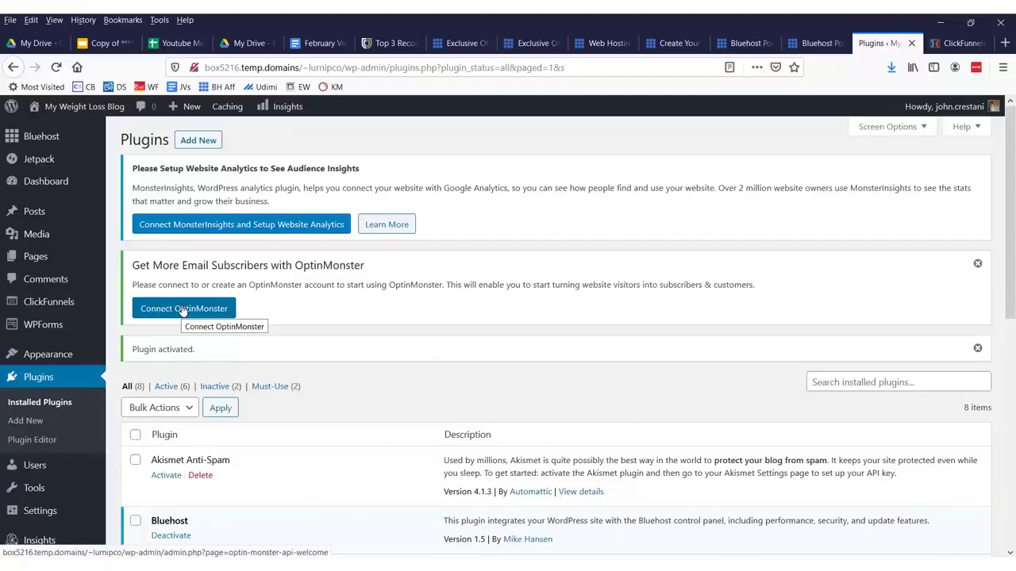
pyautogui.moveTo(112, 257)
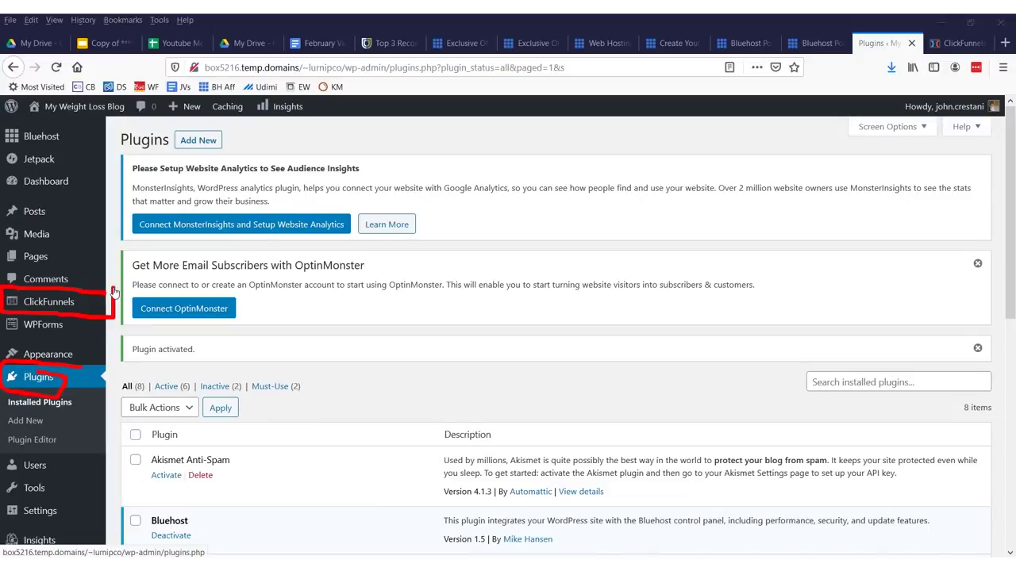
pyautogui.click(49, 302)
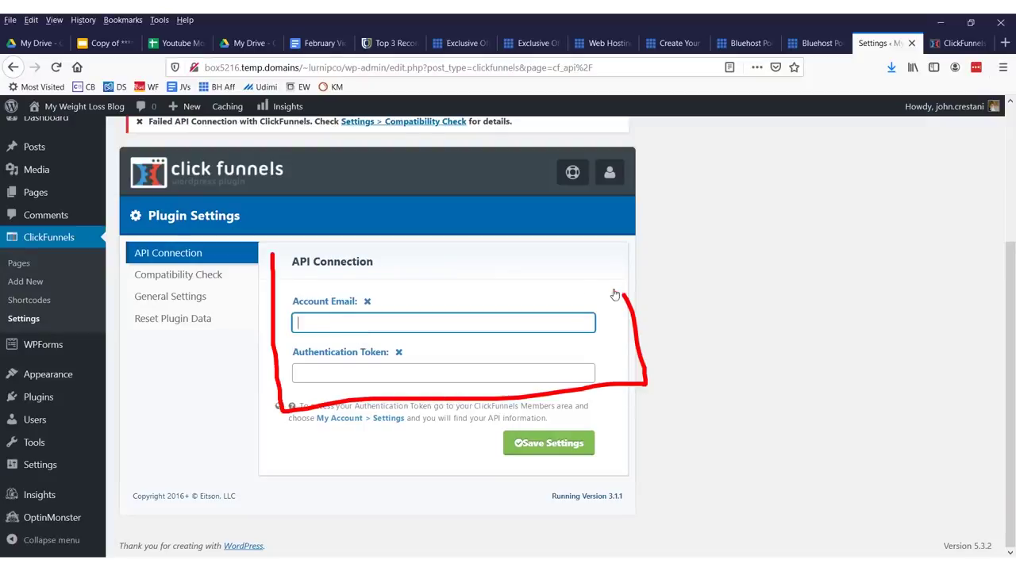
# Switch to the ClickFunnels account, preview the funnel's webinar registration page and examine it down the page.
pyautogui.hotkey('ctrl', 'Tab')
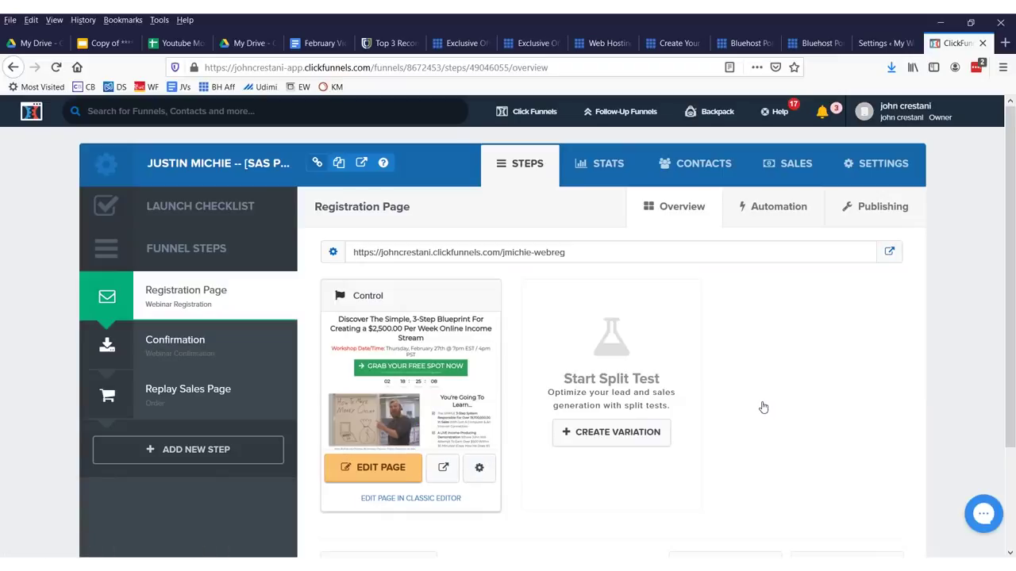
pyautogui.click(443, 467)
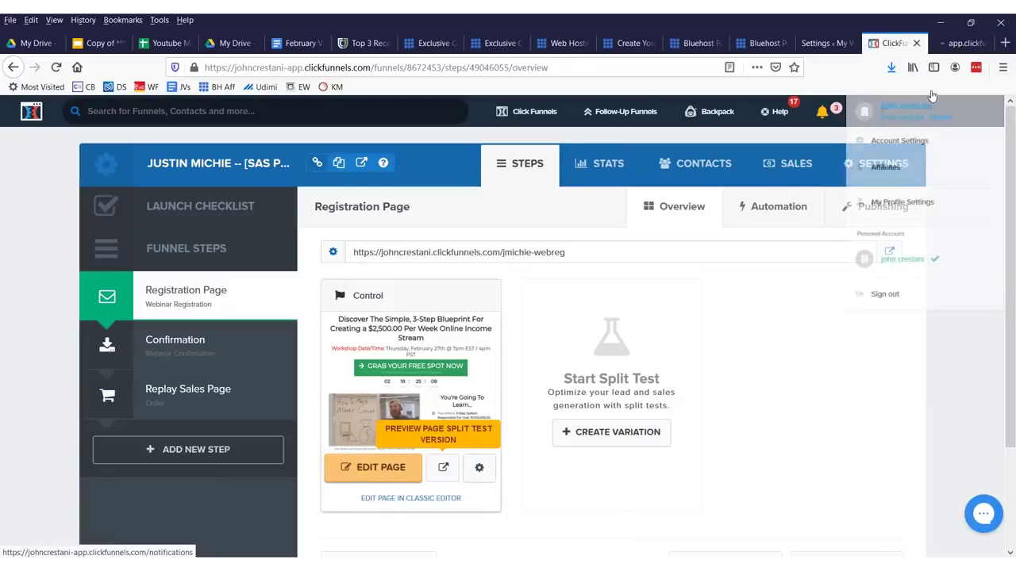
pyautogui.click(957, 42)
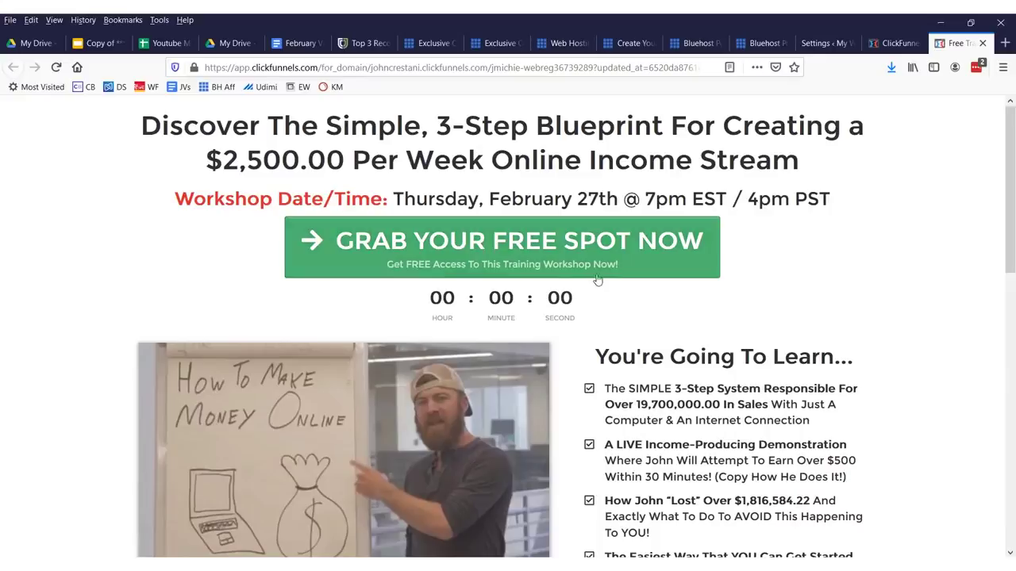
pyautogui.scroll(-10, 579, 336)
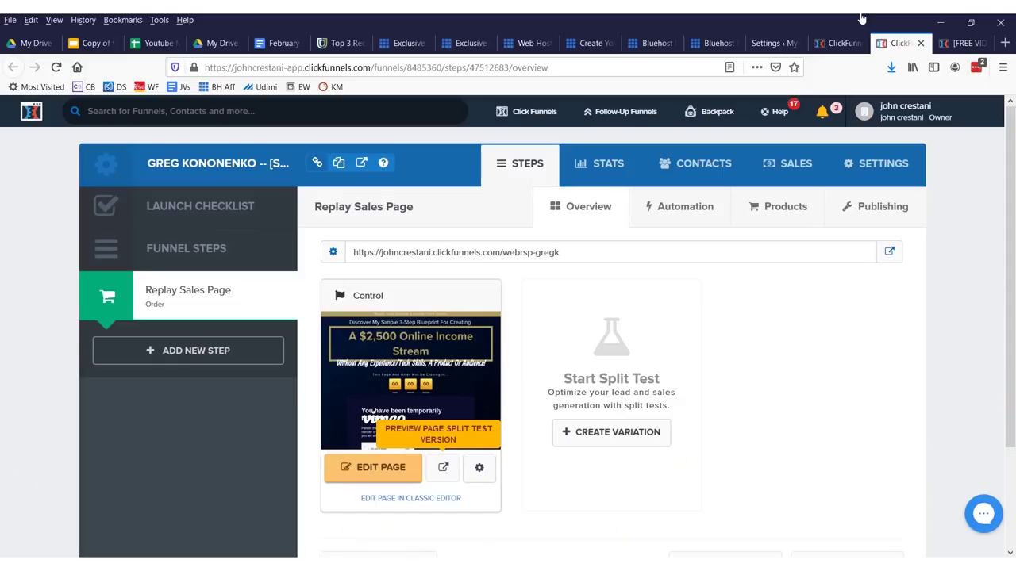
# Open the preview of the other funnel's Replay Sales Page and examine its headline.
pyautogui.click(966, 43)
pyautogui.moveTo(209, 193); pyautogui.dragTo(773, 193)
pyautogui.click(785, 195)
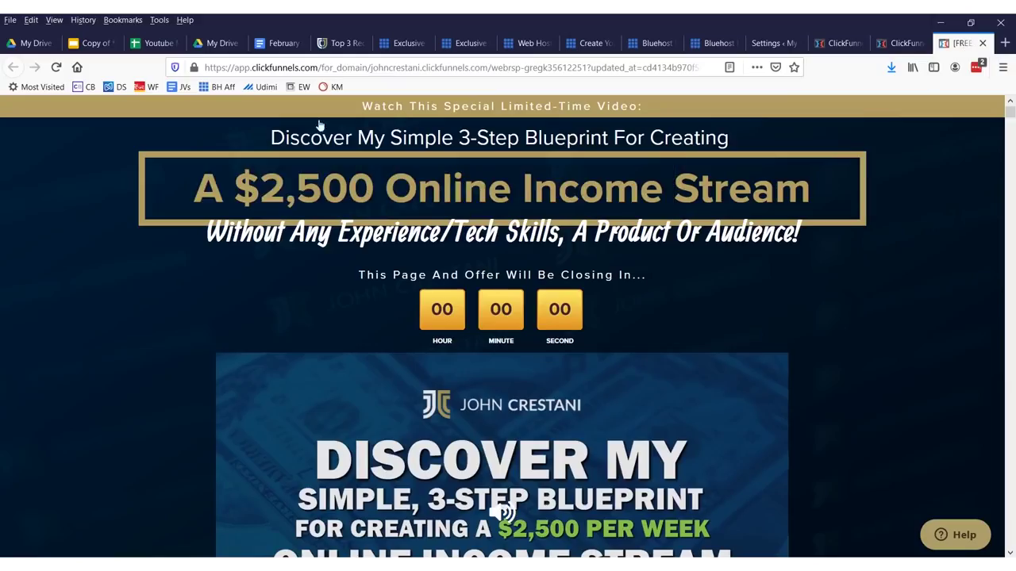
# Examine the Replay Sales Page from the countdown and video through the bonuses and guarantee down to the "You Have 2 Choices" section.
pyautogui.scroll(-3, 499, 328)
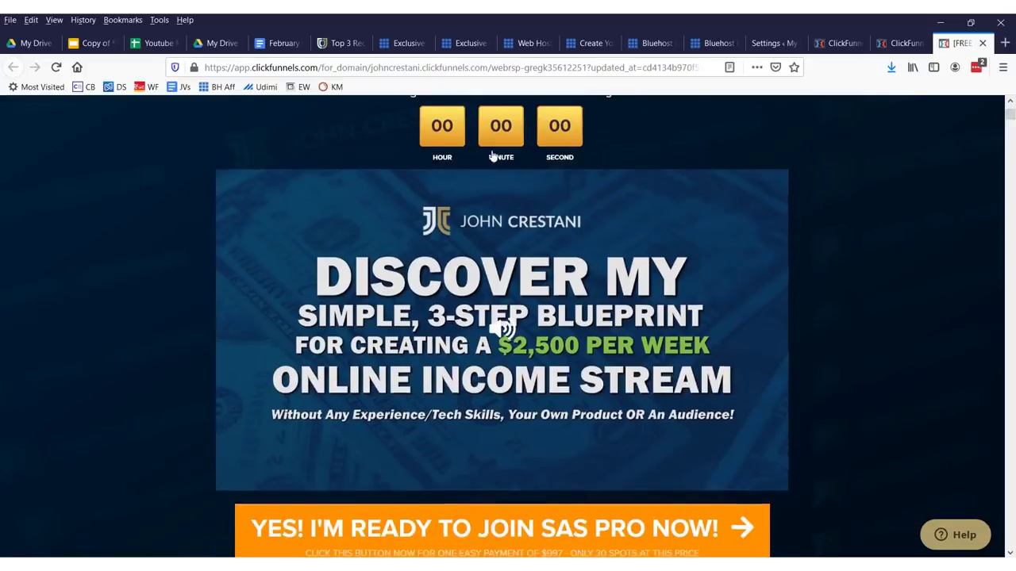
pyautogui.scroll(1, 584, 184)
pyautogui.scroll(-5, 515, 367)
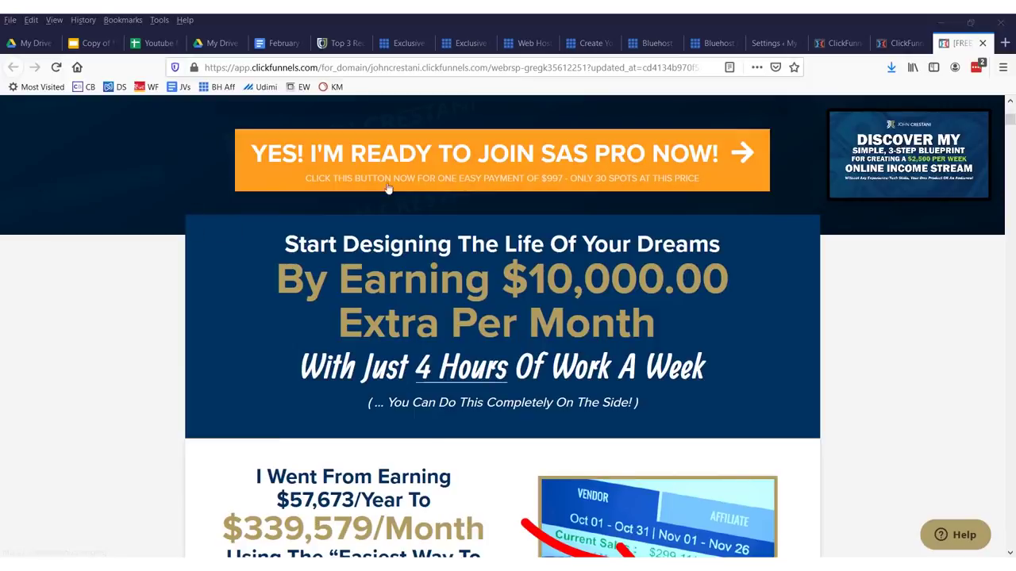
pyautogui.scroll(-18, 394, 285)
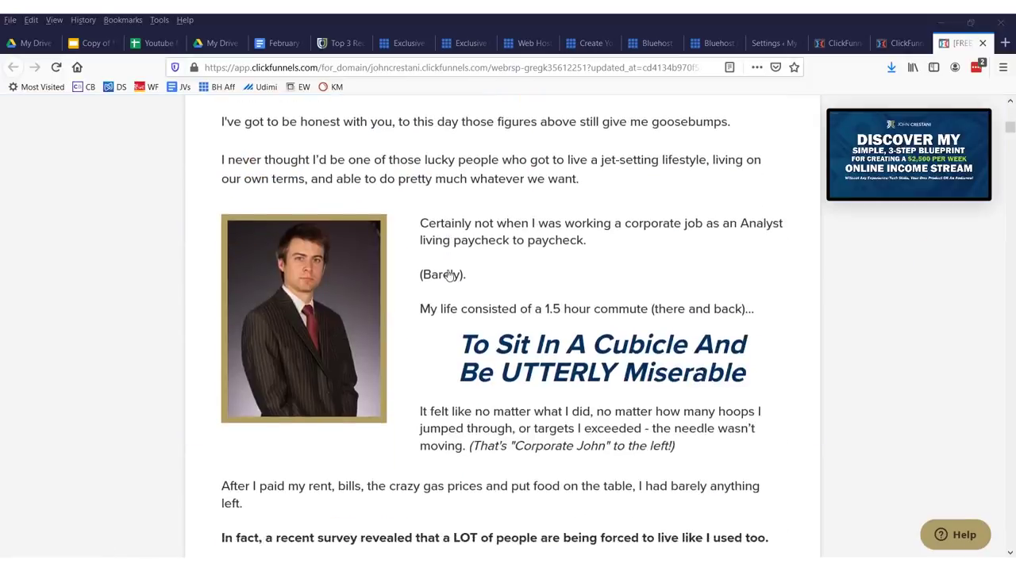
pyautogui.moveTo(1009, 148); pyautogui.dragTo(1001, 379)
pyautogui.scroll(-8, 852, 349)
pyautogui.scroll(5, 358, 325)
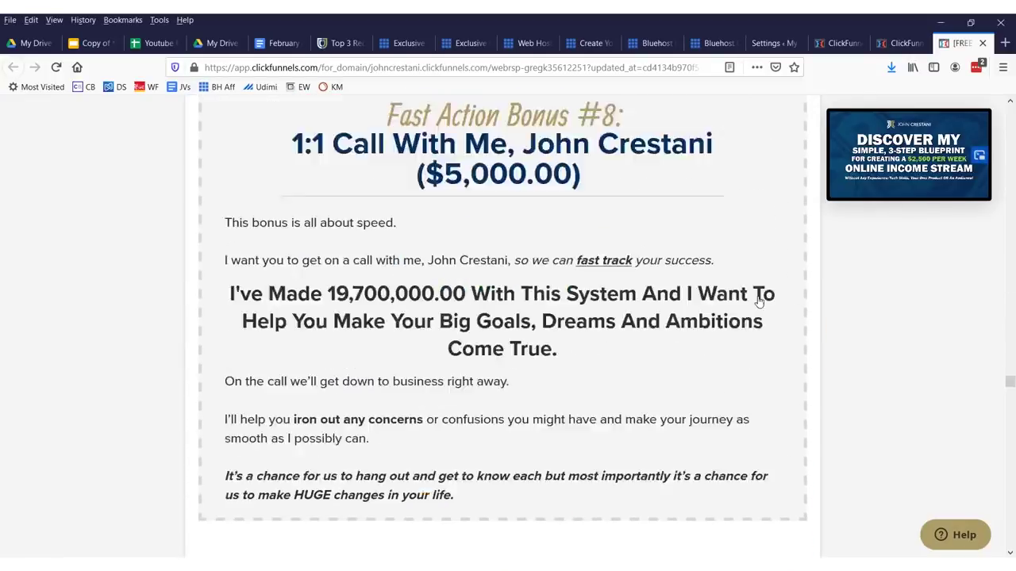
pyautogui.scroll(-4, 423, 346)
pyautogui.scroll(-15, 485, 357)
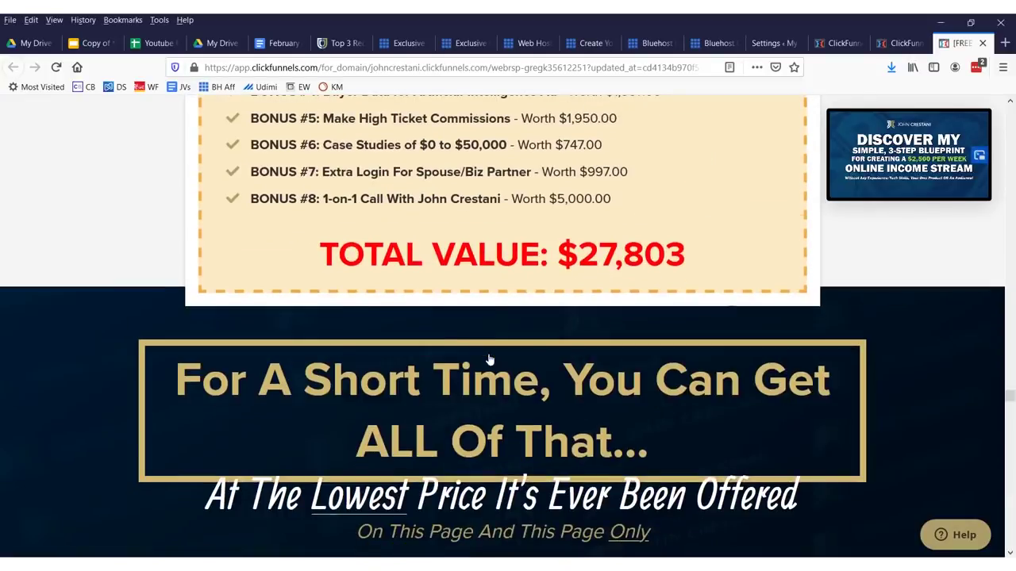
pyautogui.scroll(-15, 526, 358)
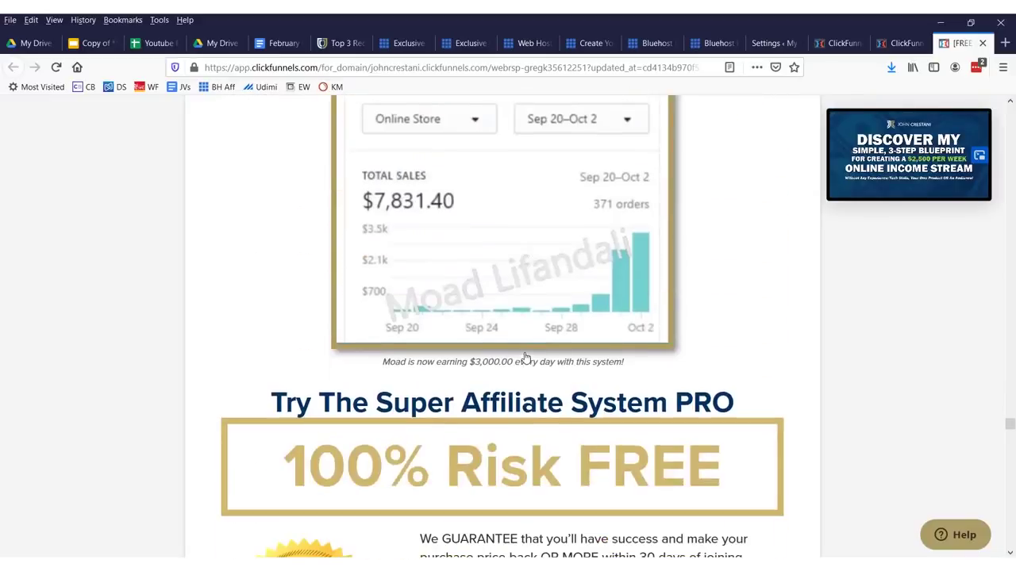
pyautogui.scroll(-10, 533, 326)
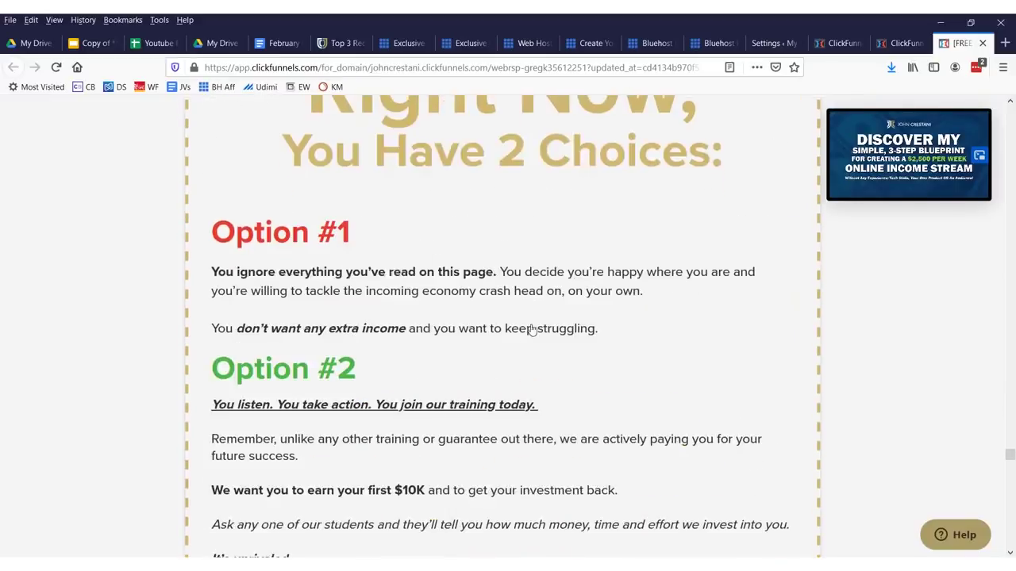
# Return to the funnel's Replay Sales Page step, open the page for editing and move the countdown timer up to the main headline.
pyautogui.click(908, 43)
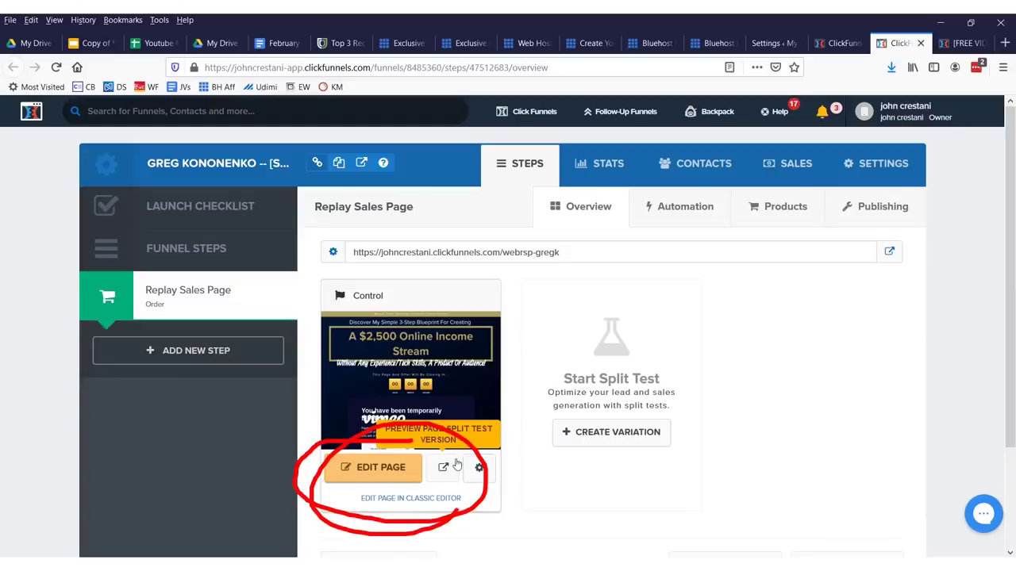
pyautogui.click(365, 470)
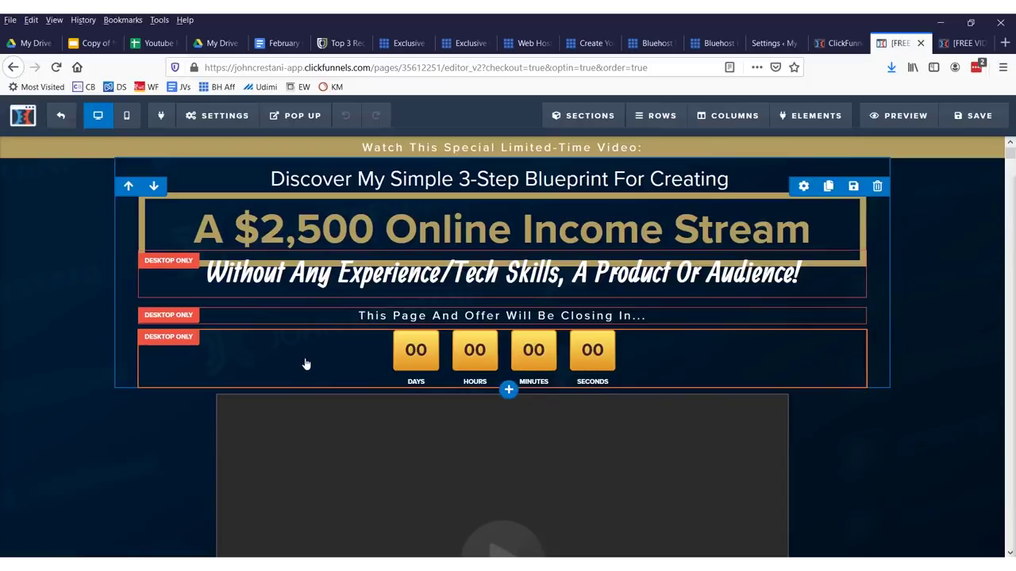
pyautogui.moveTo(312, 335); pyautogui.dragTo(359, 238)
# Change the video type of the sales page's main video to YouTube and close its settings.
pyautogui.scroll(-5, 475, 327)
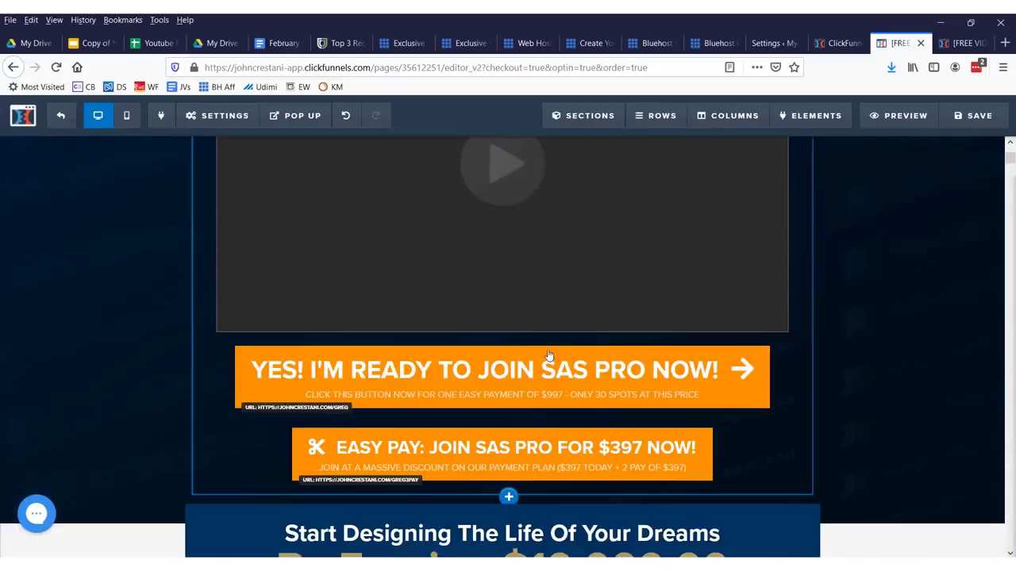
pyautogui.scroll(3, 532, 341)
pyautogui.click(508, 322)
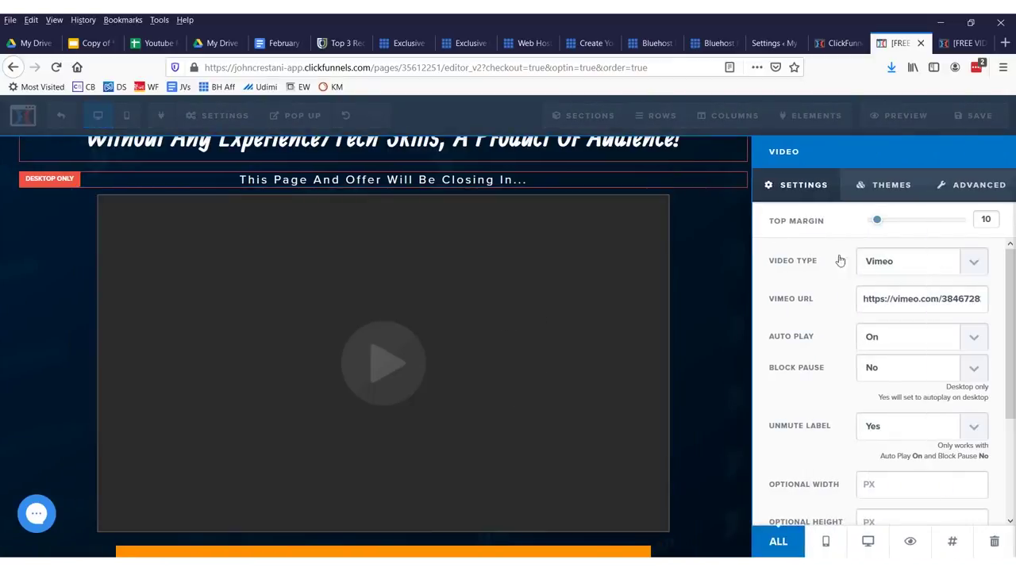
pyautogui.click(913, 261)
pyautogui.click(885, 300)
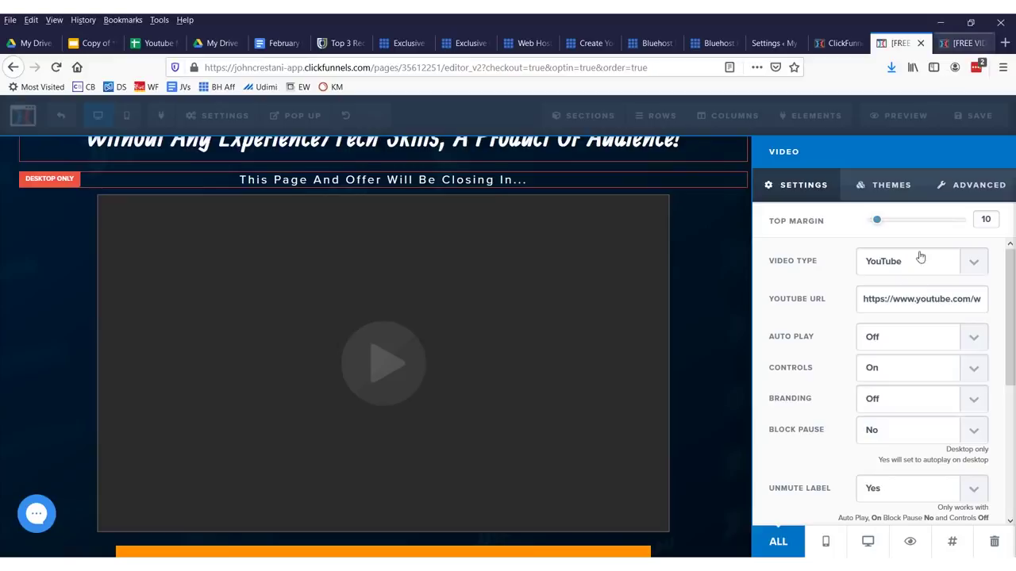
pyautogui.click(724, 308)
pyautogui.click(617, 295)
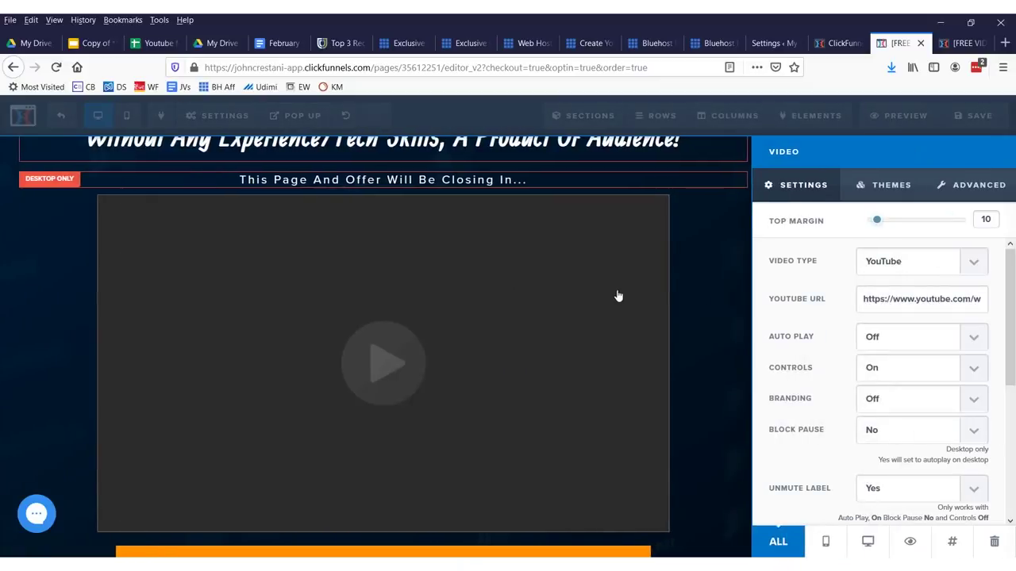
pyautogui.click(719, 296)
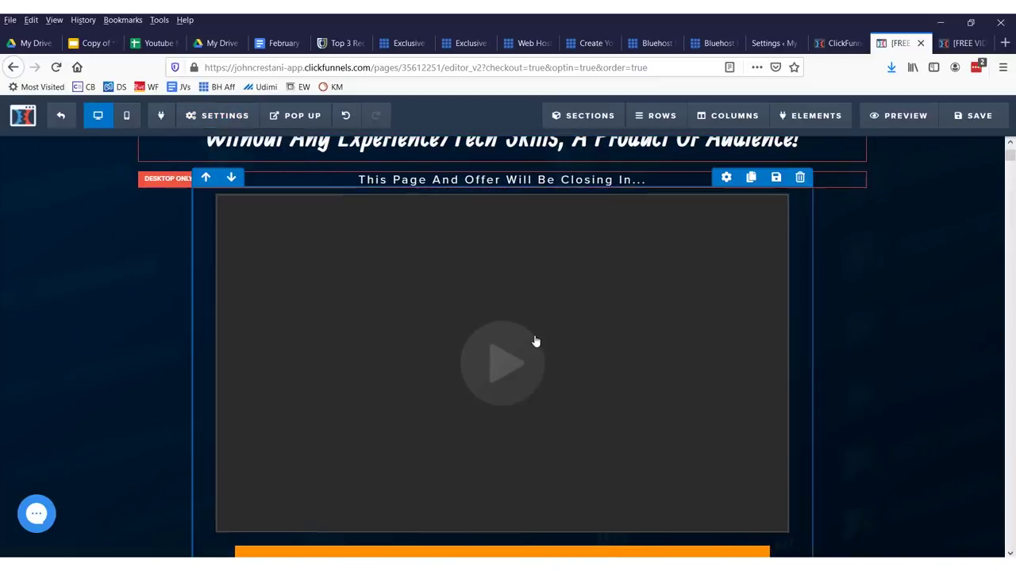
# Try the green background #638c6d on the "YES! I'M READY TO JOIN SAS PRO NOW!" button and restore the recently used orange.
pyautogui.scroll(-3, 536, 342)
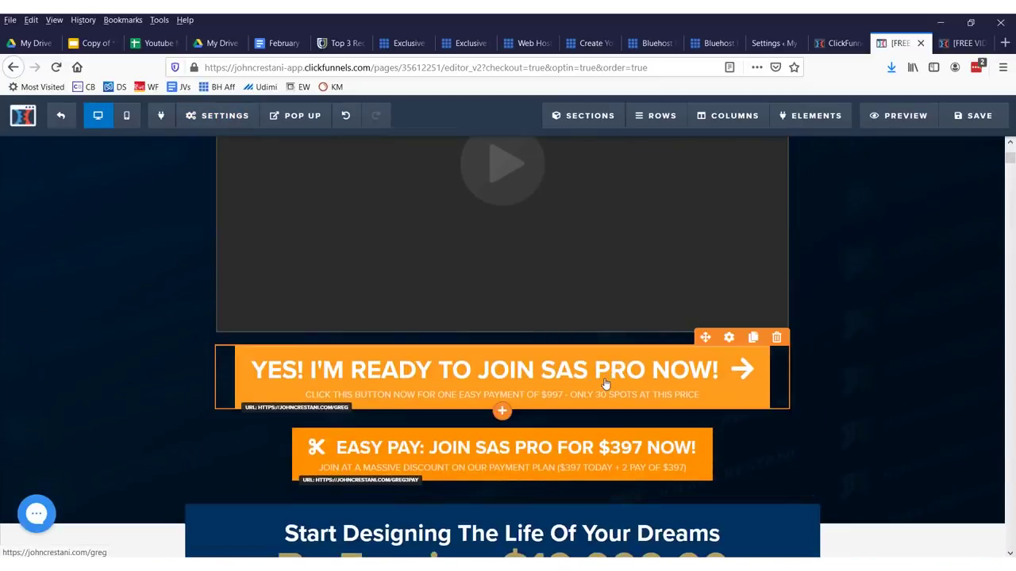
pyautogui.click(605, 384)
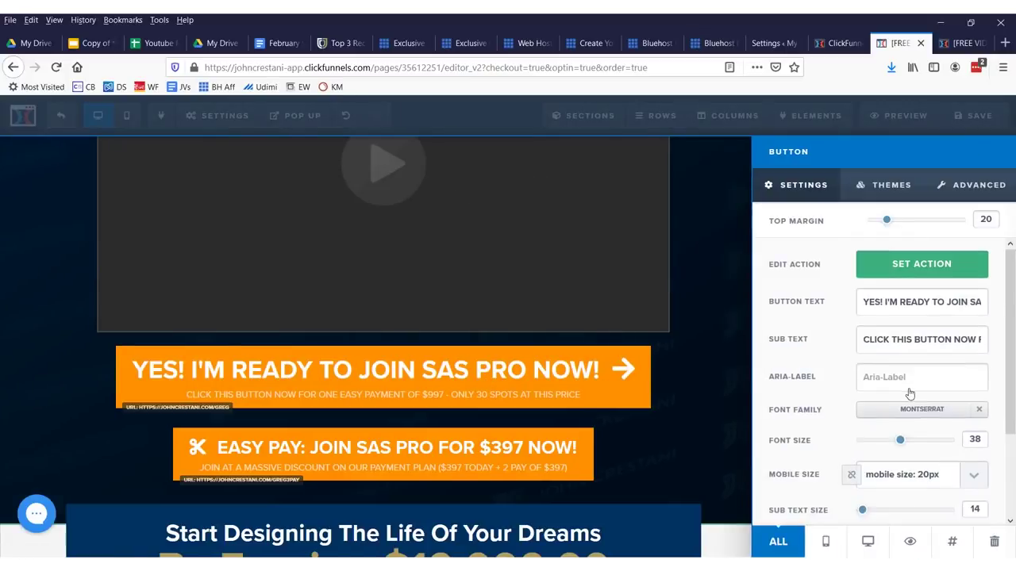
pyautogui.scroll(-3, 910, 397)
pyautogui.click(865, 508)
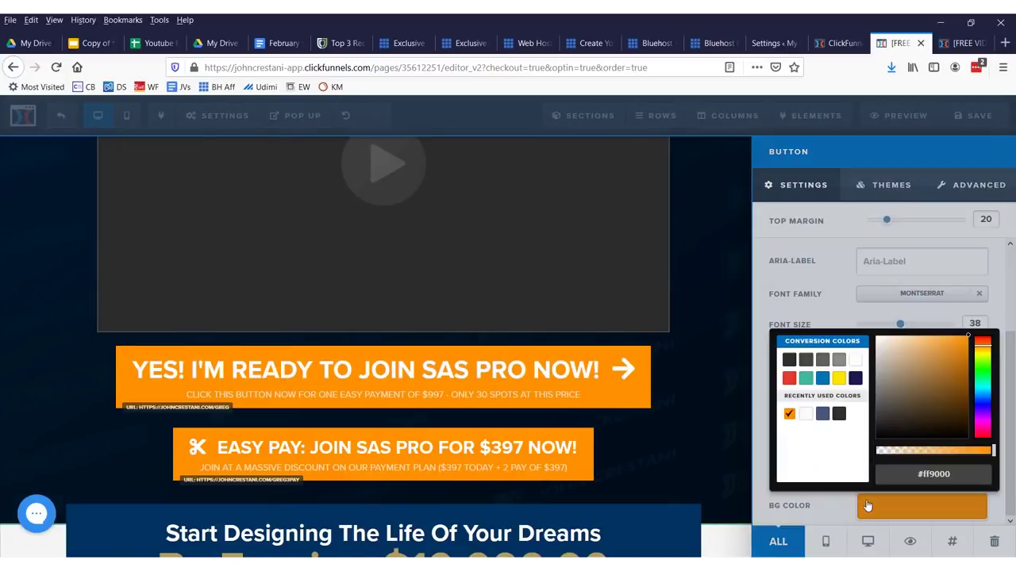
pyautogui.click(913, 378)
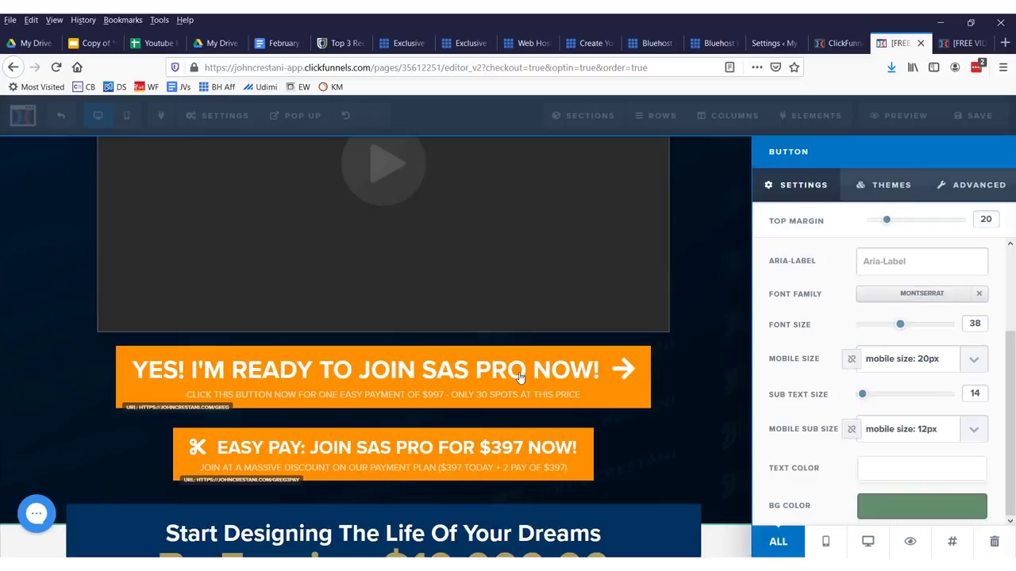
pyautogui.click(886, 508)
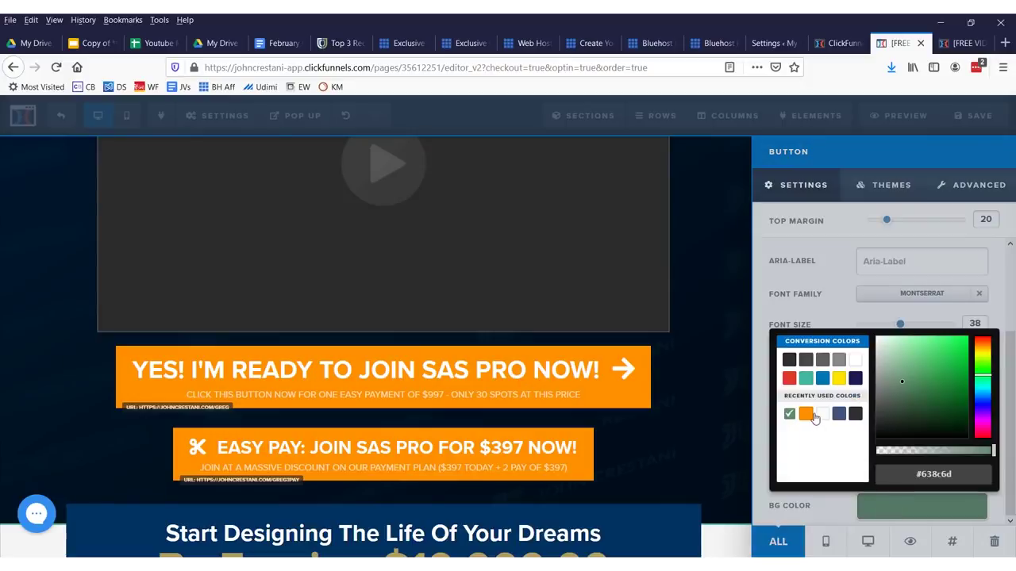
pyautogui.click(806, 414)
pyautogui.click(544, 327)
# Set the text color of the "By Earning $10,000.00 Extra Per Month" headline to pink #ff0067.
pyautogui.click(541, 322)
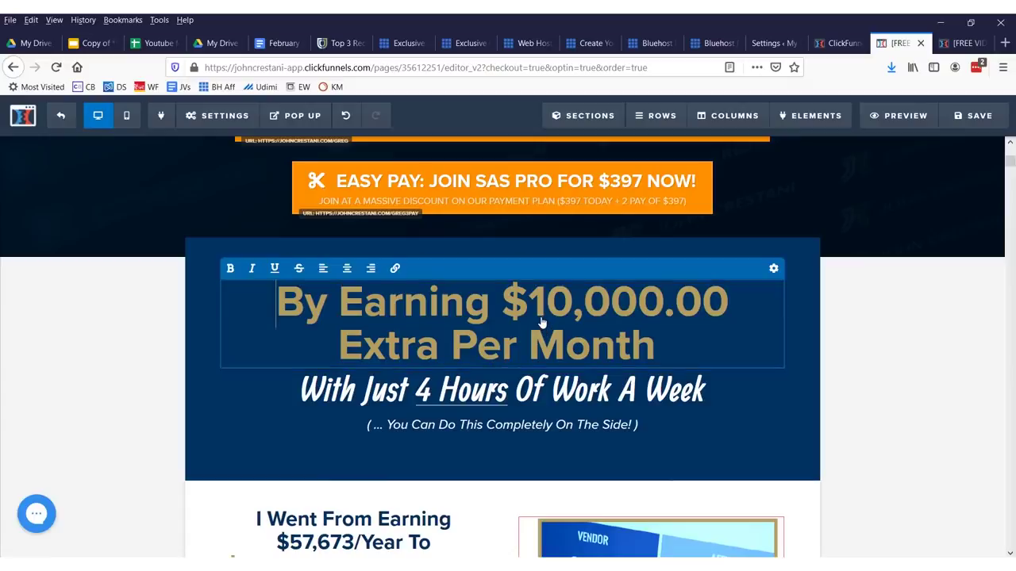
pyautogui.moveTo(684, 350); pyautogui.dragTo(245, 295)
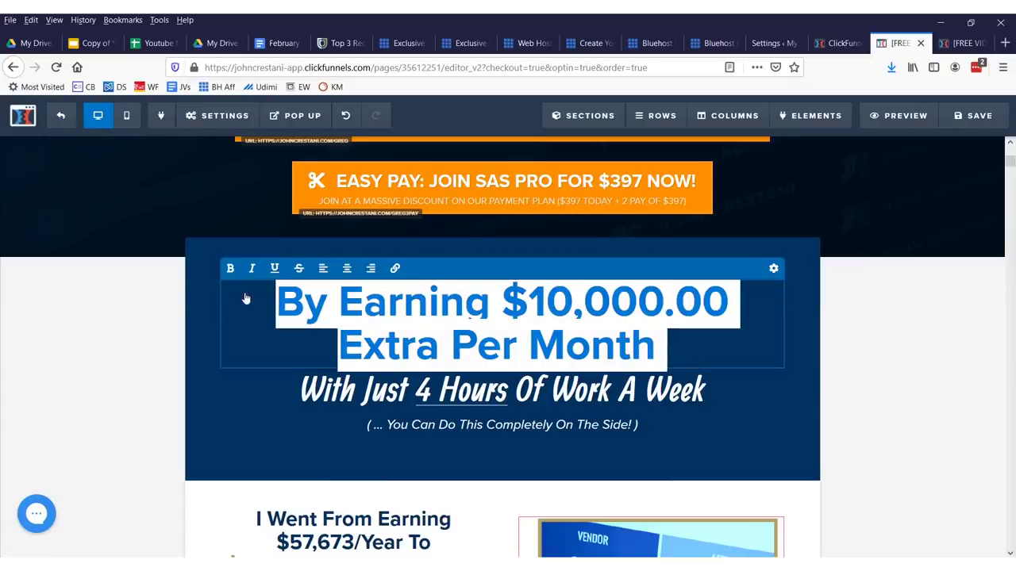
pyautogui.click(776, 271)
pyautogui.click(907, 361)
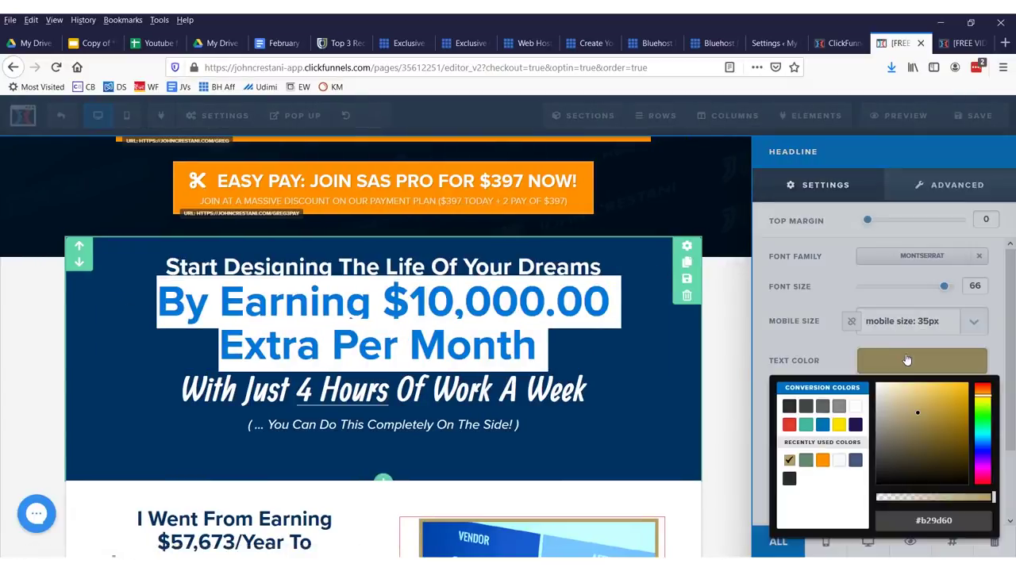
pyautogui.click(982, 450)
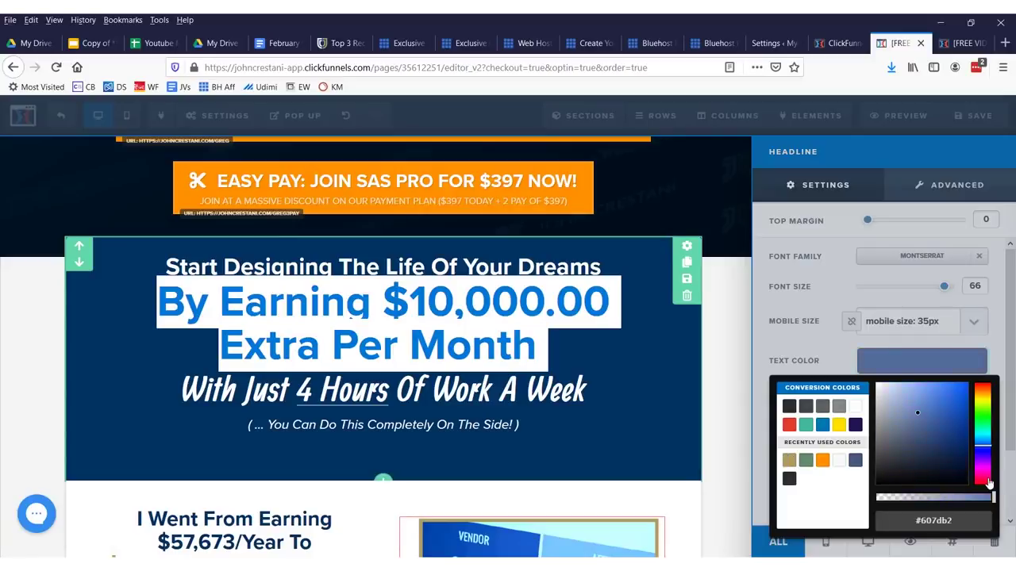
pyautogui.moveTo(964, 458); pyautogui.dragTo(934, 417)
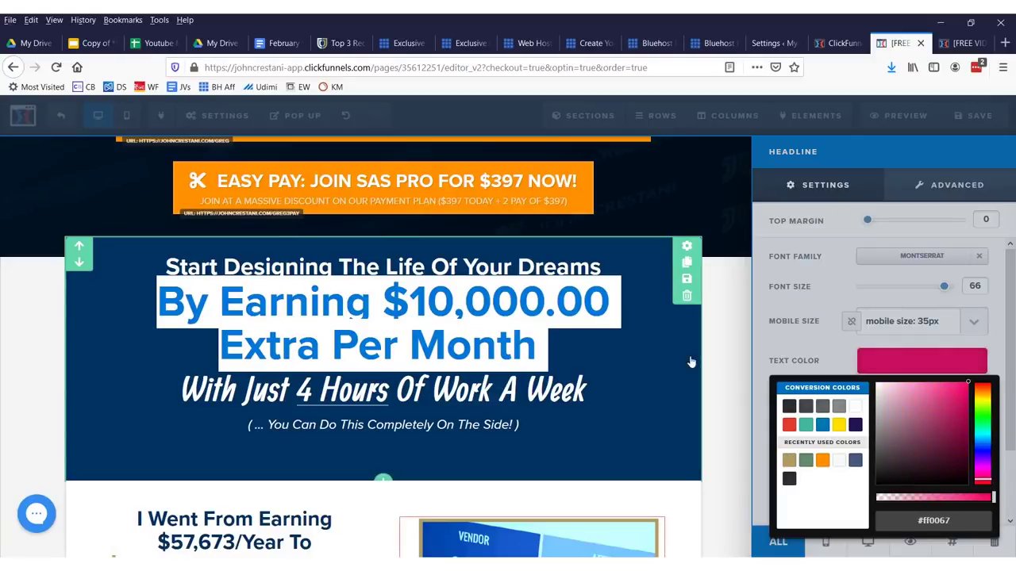
pyautogui.click(662, 363)
# View the settings of the earnings image beside the "$339,579/Month" text and close them.
pyautogui.scroll(-3, 611, 373)
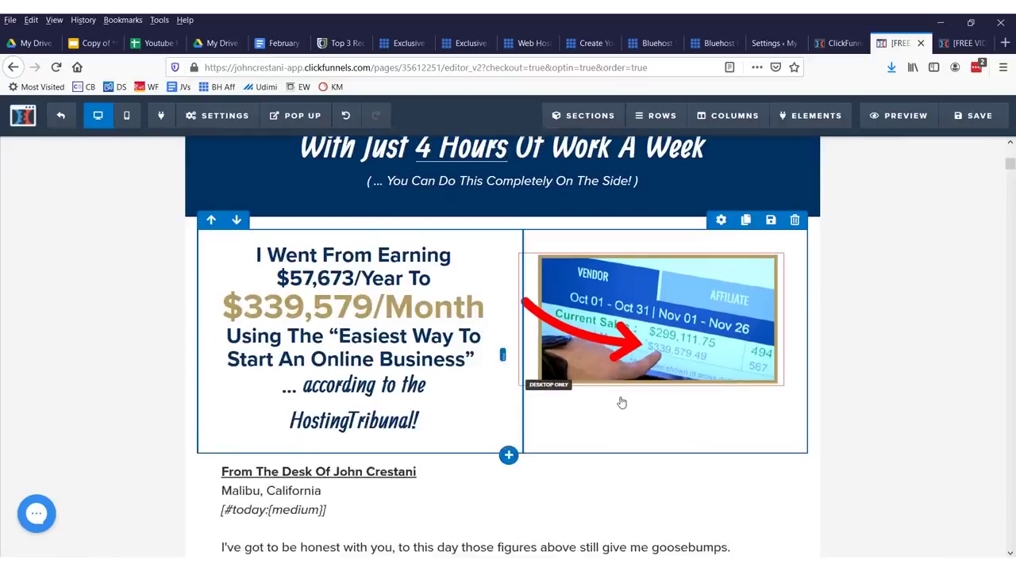
pyautogui.click(643, 330)
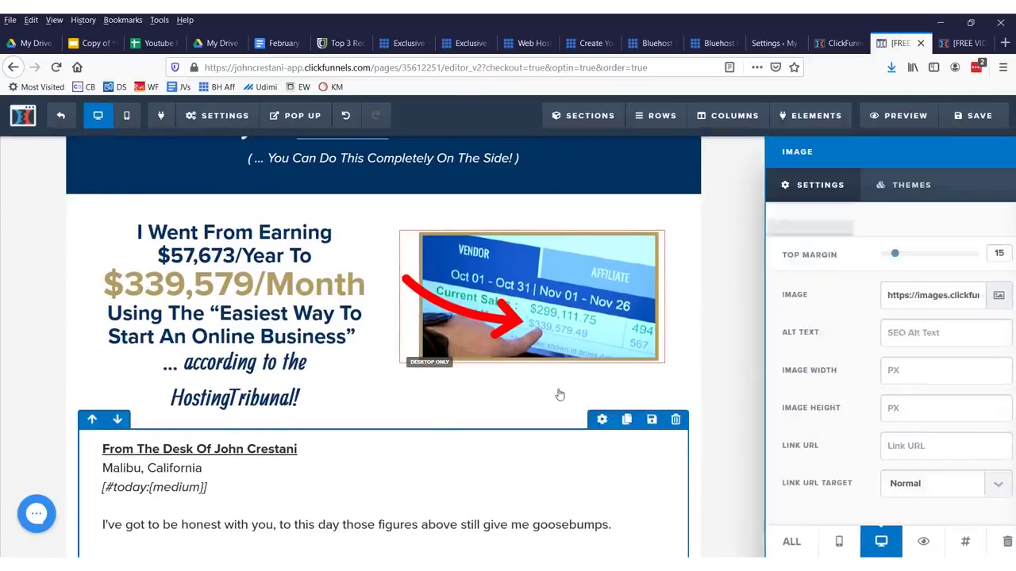
pyautogui.click(560, 395)
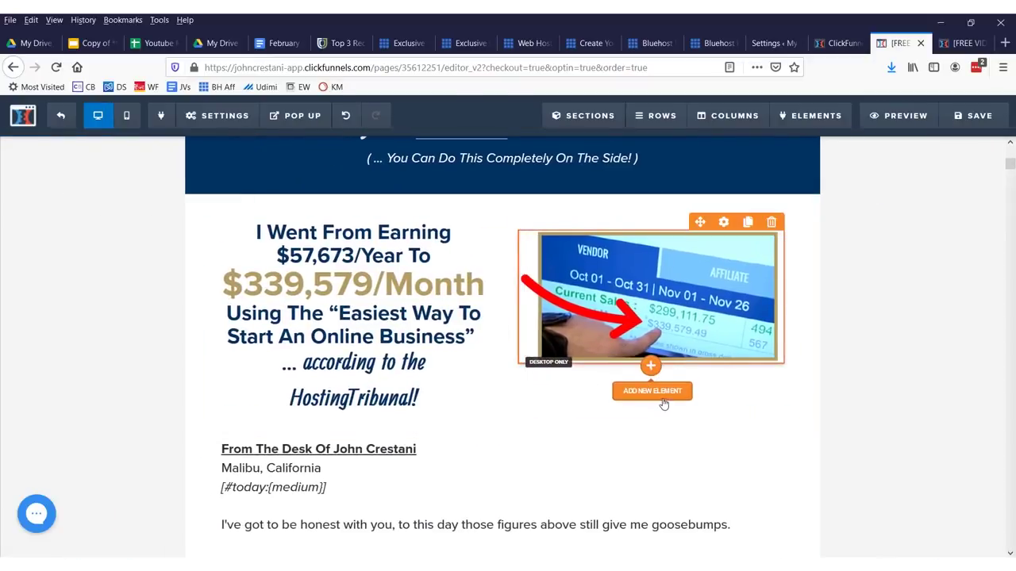
# Add an image element below the earnings image and fill it with the red STOP sign from the uploaded image library.
pyautogui.click(664, 403)
pyautogui.scroll(-3, 798, 342)
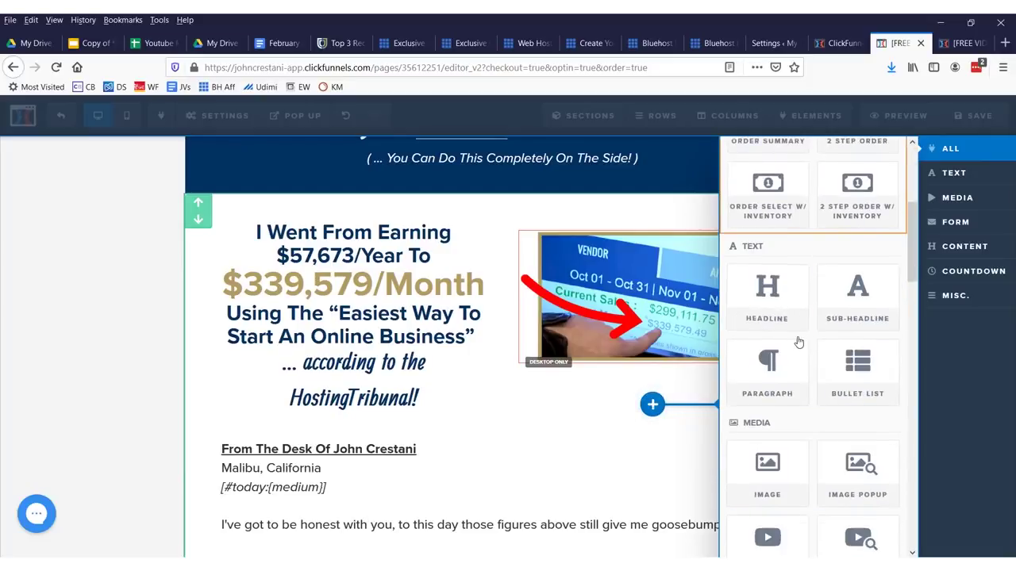
pyautogui.scroll(-1, 841, 373)
pyautogui.click(774, 401)
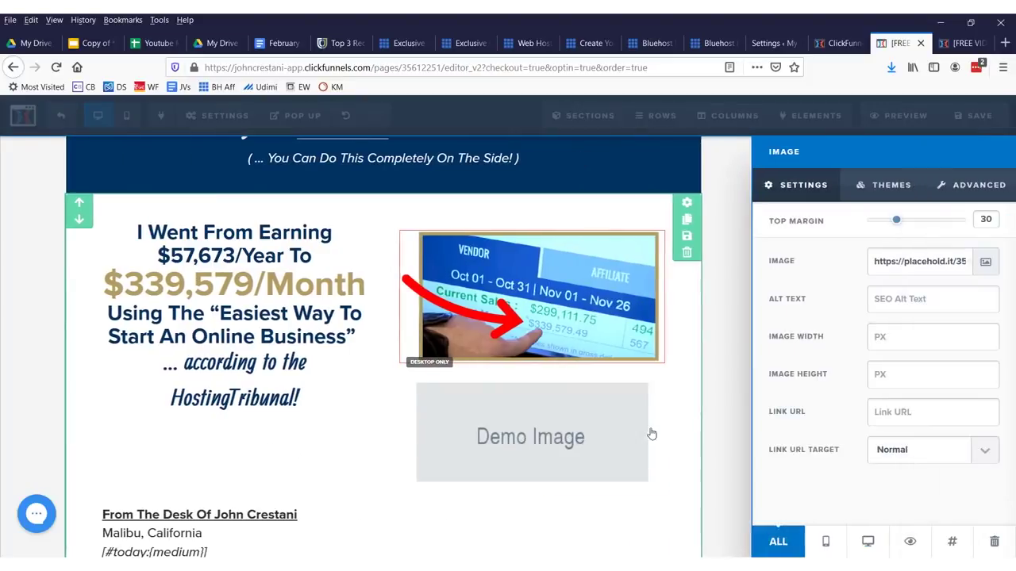
pyautogui.click(886, 262)
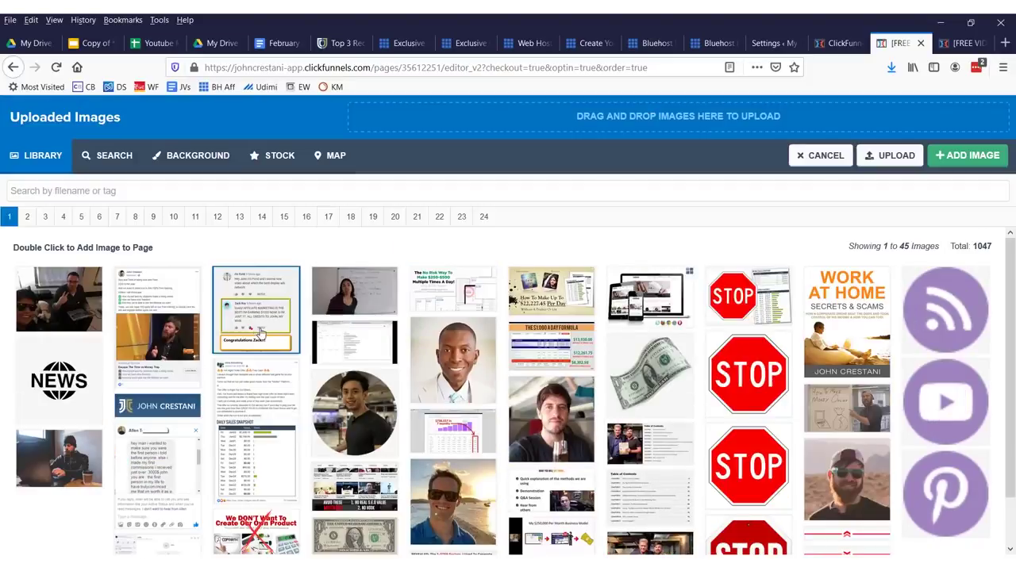
pyautogui.doubleClick(748, 373)
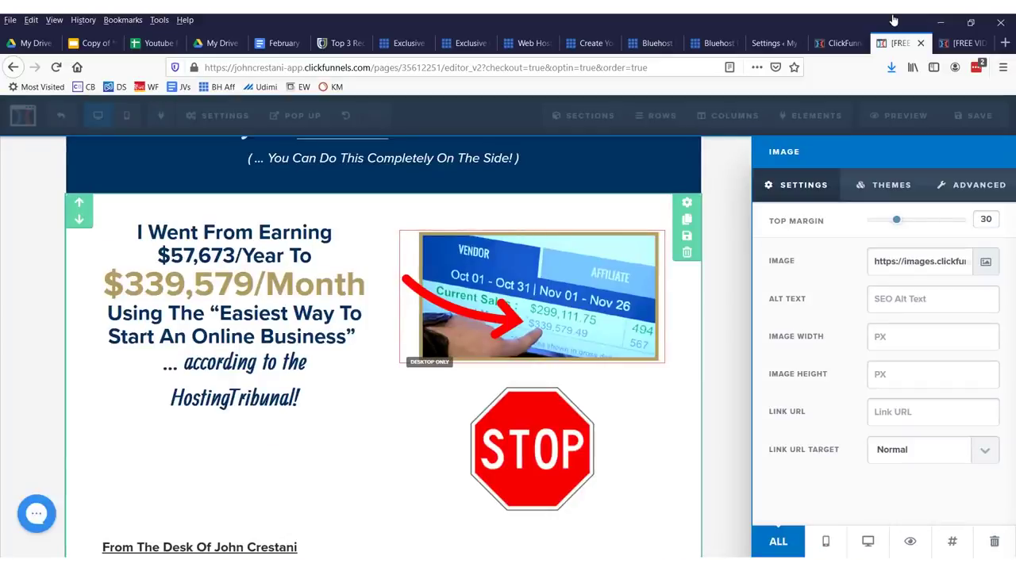
pyautogui.click(431, 411)
# Move the STOP image above the "... according to the HostingTribunal!" text and the suit portrait into the adjacent text column below "Be UTTERLY Miserable".
pyautogui.scroll(3, 431, 426)
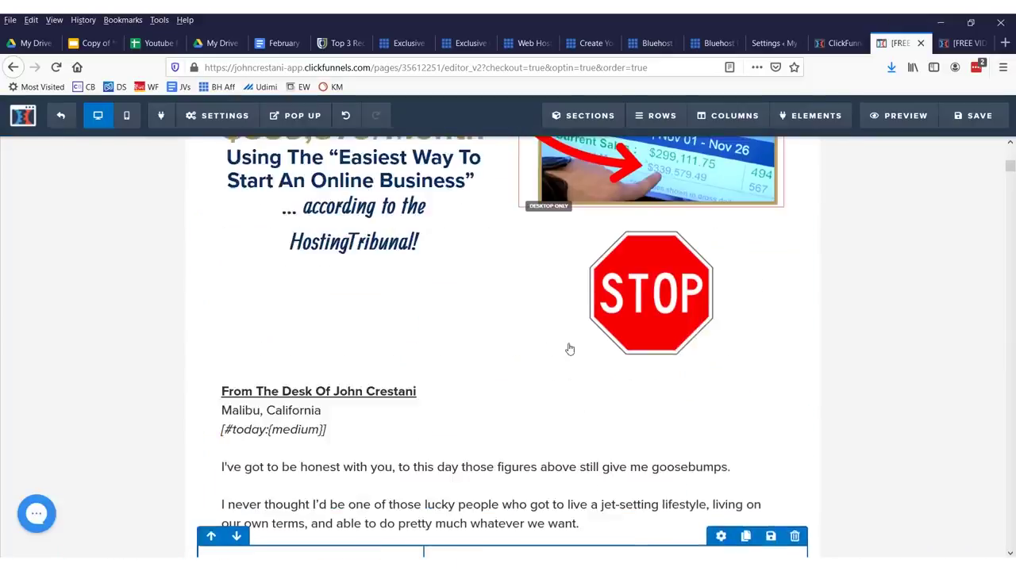
pyautogui.moveTo(384, 295); pyautogui.dragTo(333, 274)
pyautogui.scroll(-3, 490, 339)
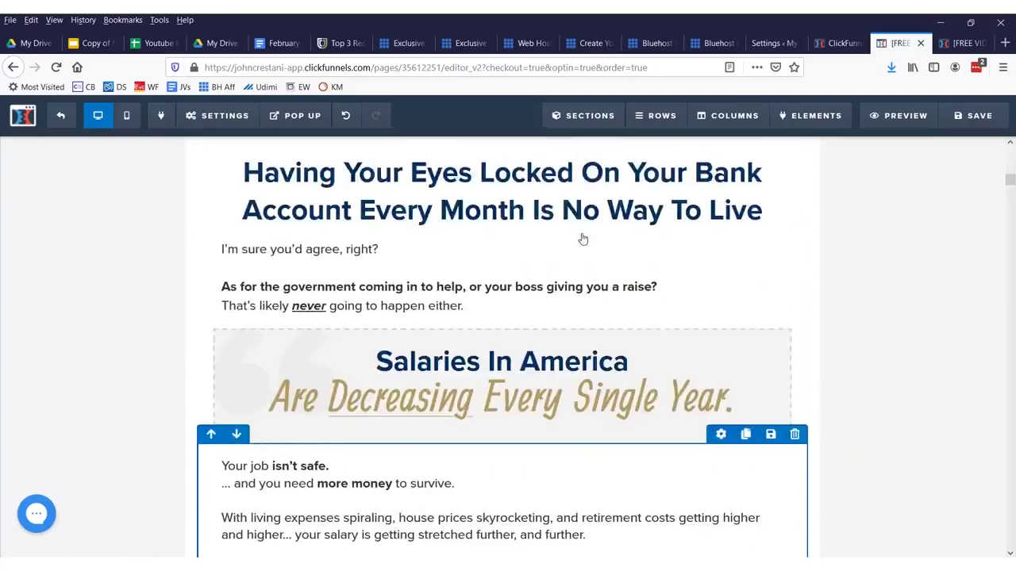
pyautogui.scroll(4, 429, 286)
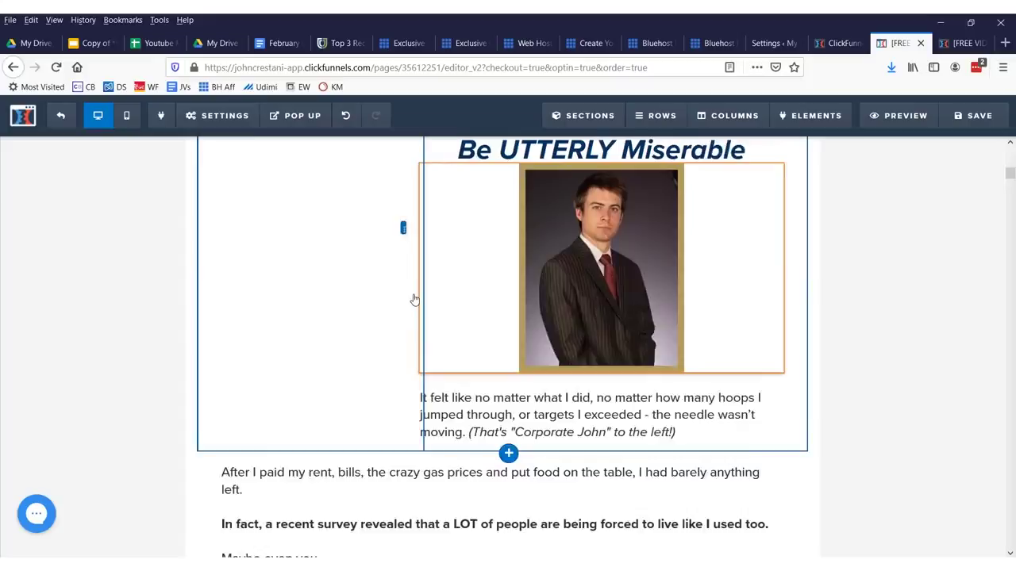
pyautogui.moveTo(453, 346); pyautogui.dragTo(578, 346)
pyautogui.scroll(5, 607, 318)
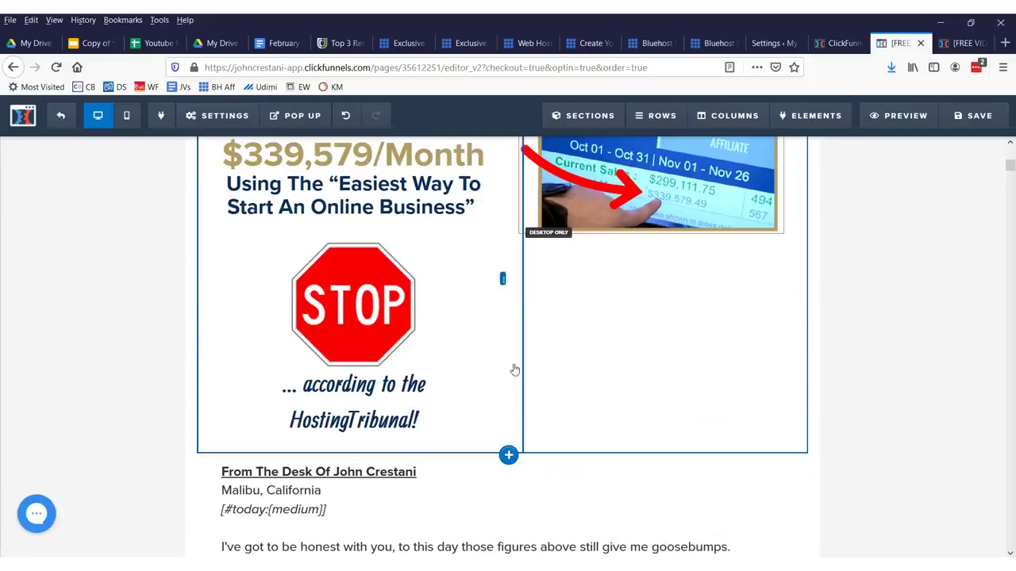
# Try resizing the columns of the earnings headline row by widening the text column with the STOP image and narrowing it again.
pyautogui.moveTo(503, 285); pyautogui.dragTo(721, 290)
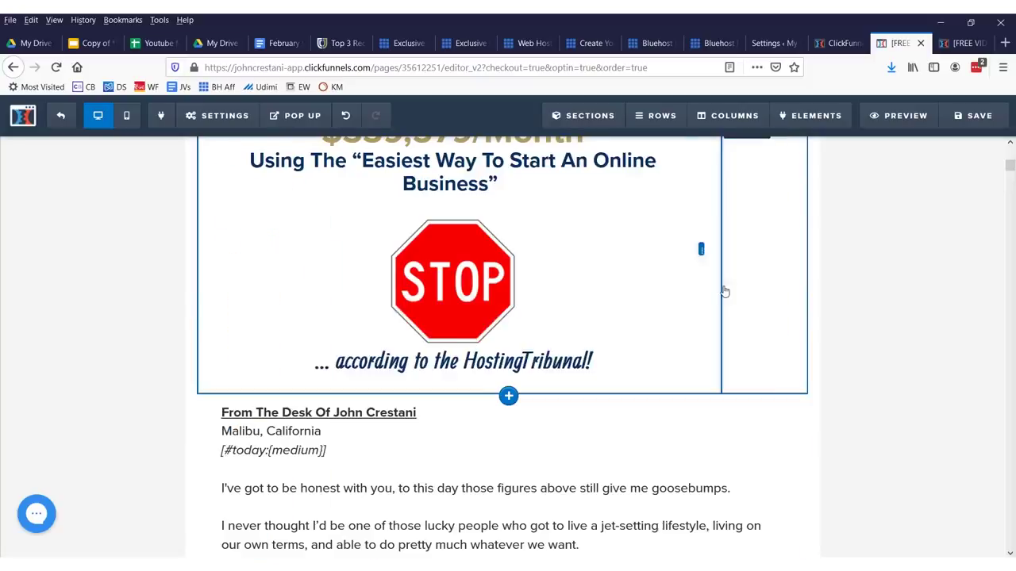
pyautogui.moveTo(656, 284); pyautogui.dragTo(456, 283)
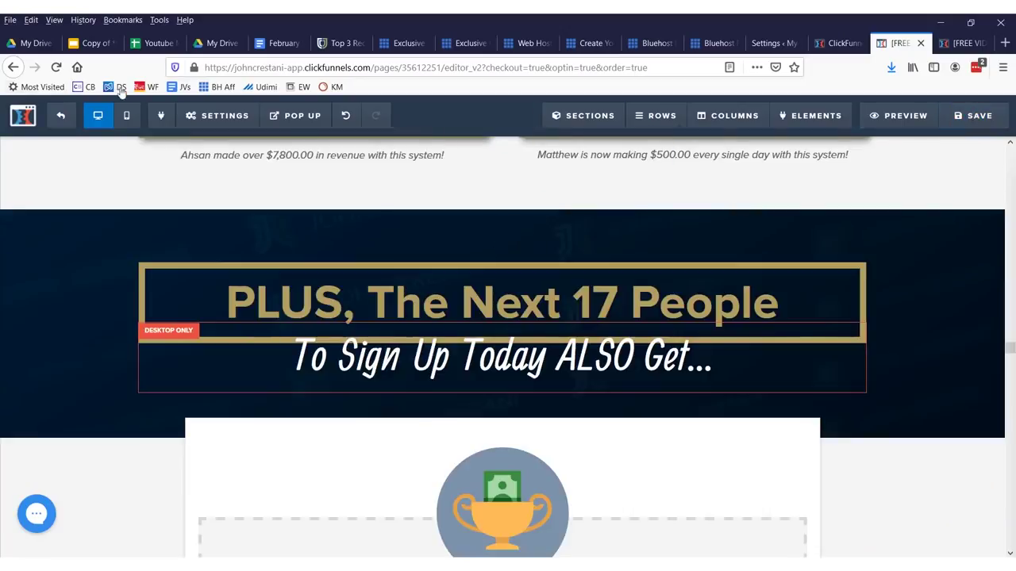
# Close the sales page editor without saving the changes and return to the open ClickFunnels dashboard.
pyautogui.click(920, 44)
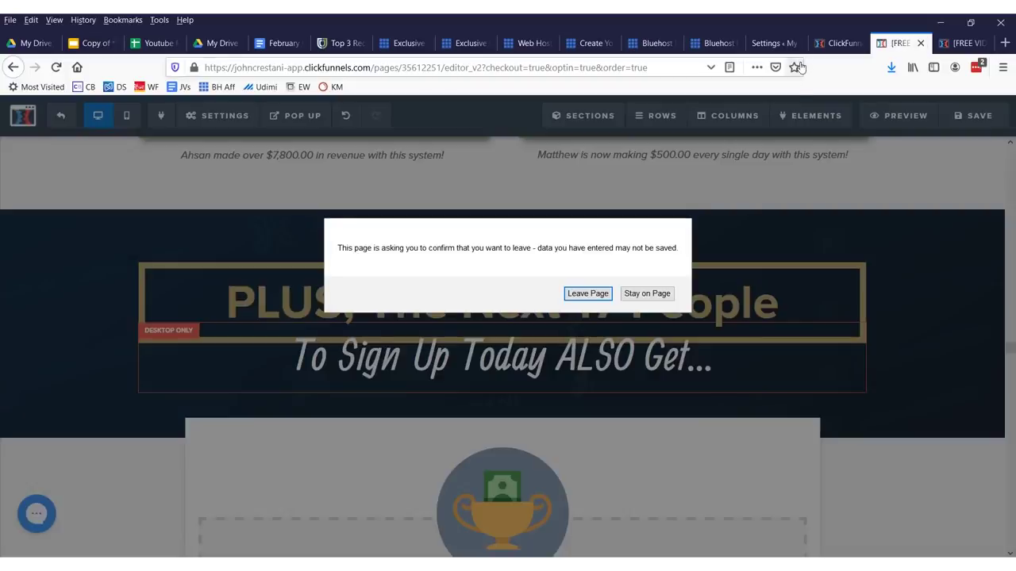
pyautogui.click(588, 293)
pyautogui.click(829, 43)
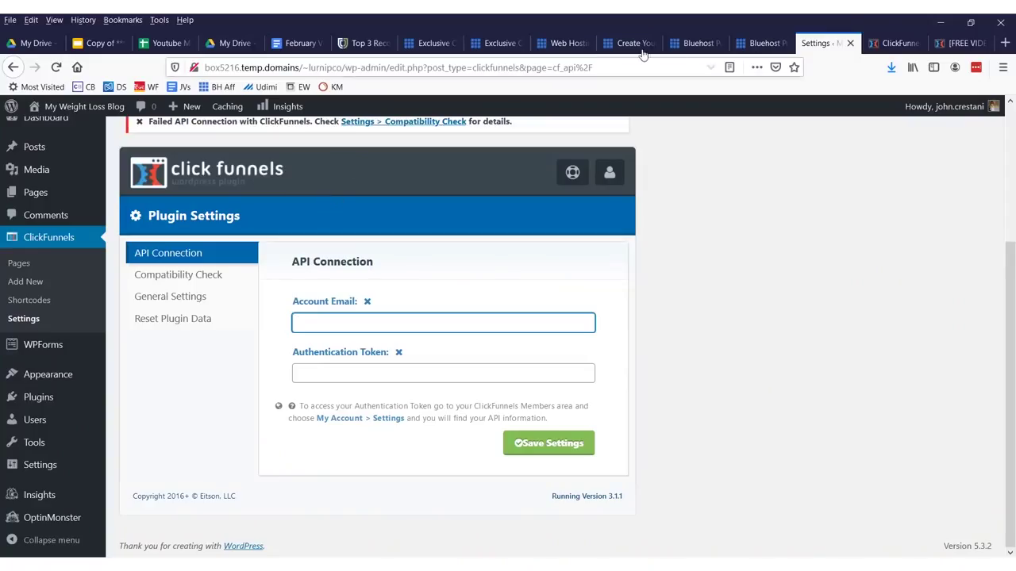
pyautogui.click(897, 43)
pyautogui.scroll(10, 507, 238)
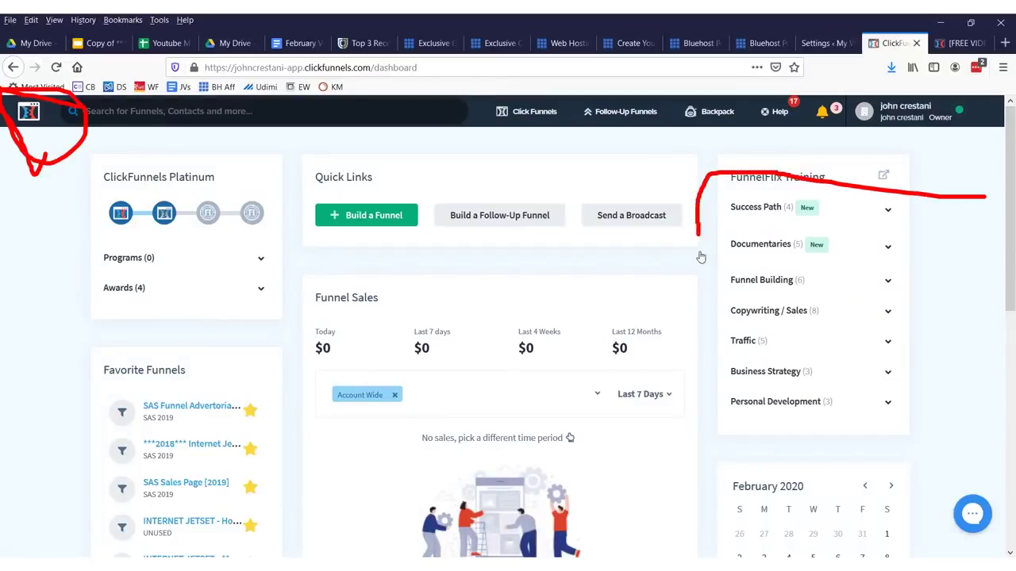
# Expand the Success Path category in the FunnelFlix Training list to view its courses.
pyautogui.press('Escape')
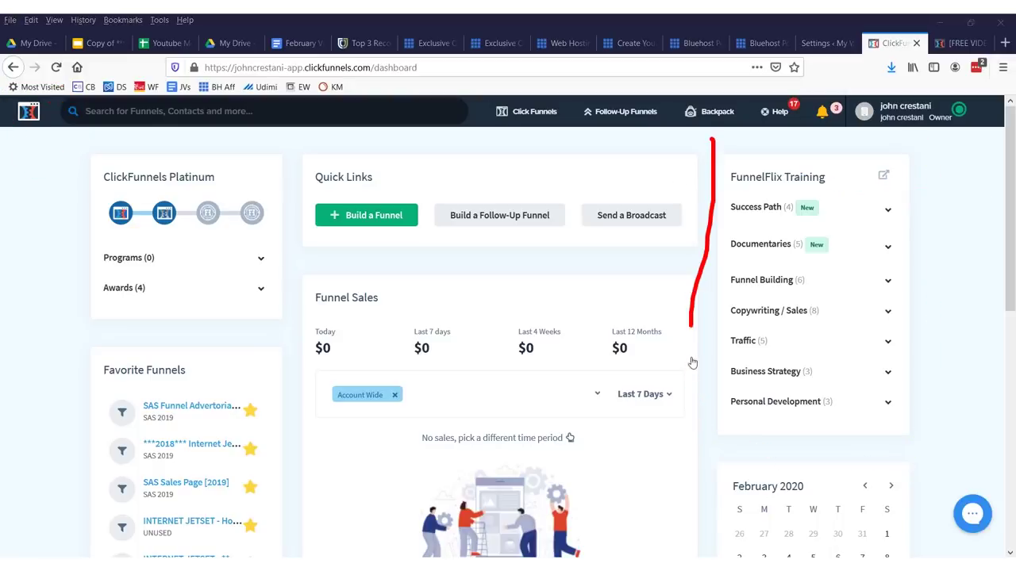
pyautogui.press('Escape')
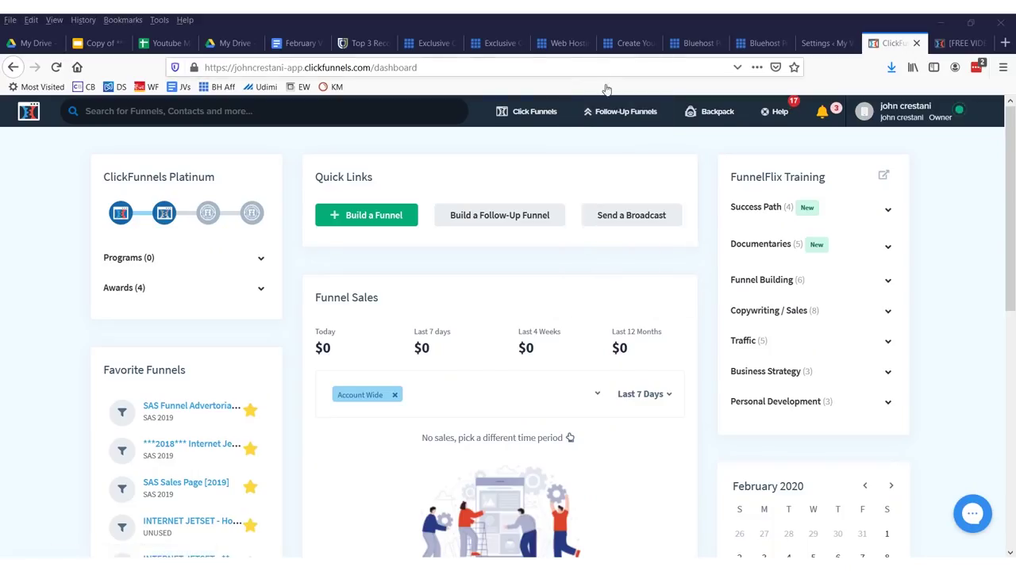
pyautogui.click(897, 212)
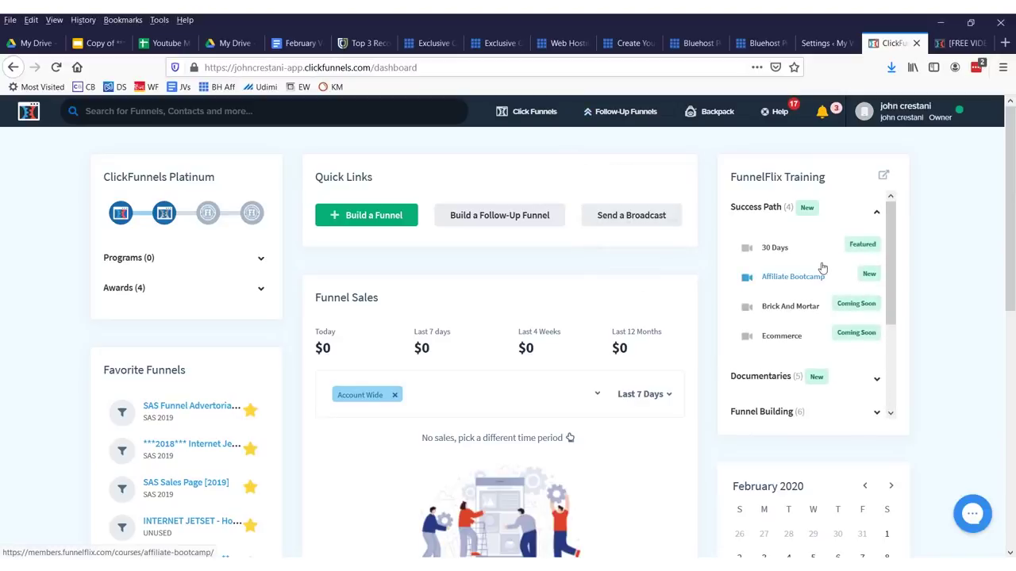